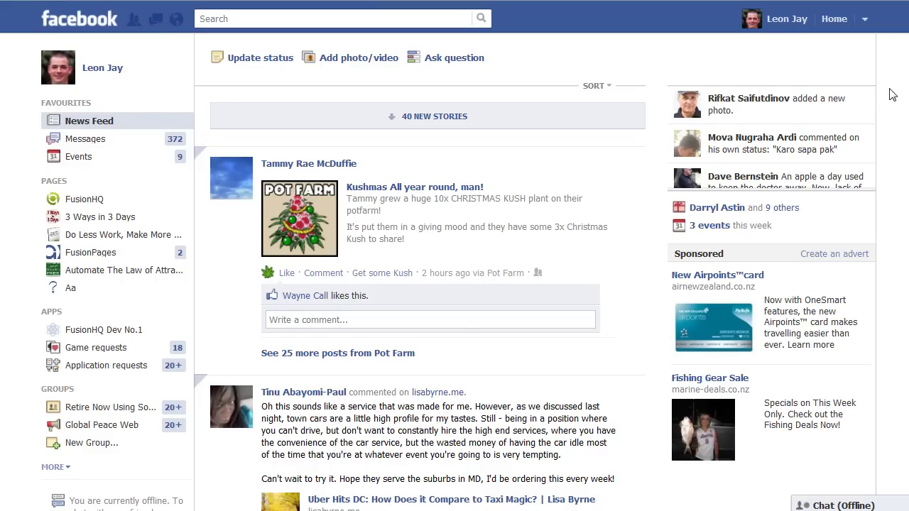
- Open the Create a Page form from the news feed's footer links
scroll(455, 285, "down", 15)
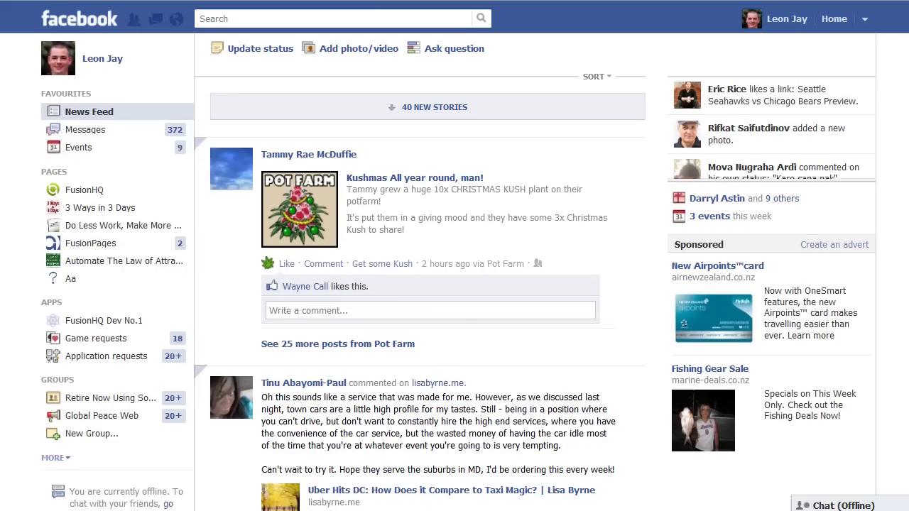
scroll(455, 284, "down", 7)
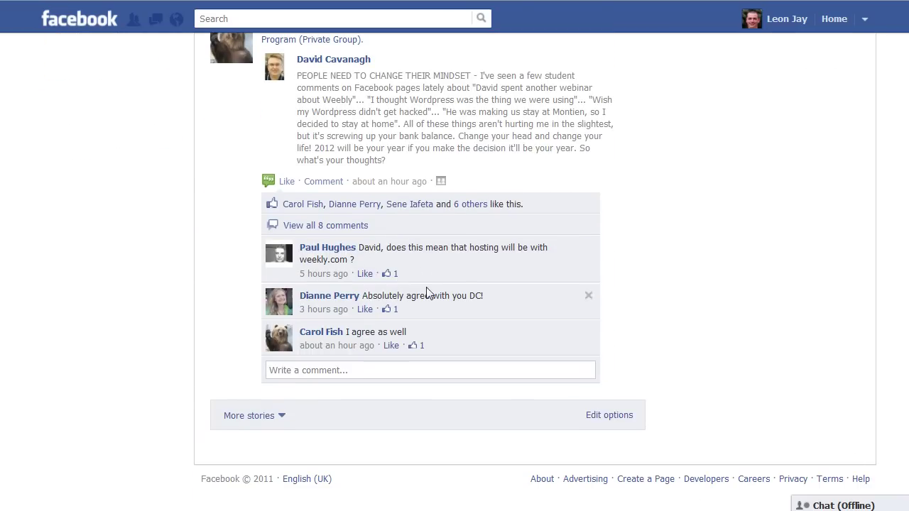
left_click(636, 487)
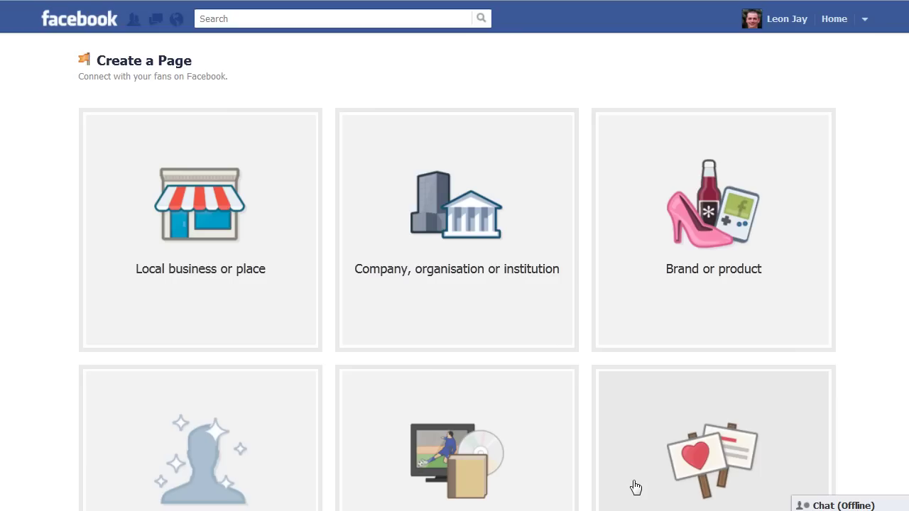
- Create a "Company, organisation or institution" page with category Company and name FusionHQ, agreeing to the Facebook Pages terms
scroll(631, 199, "down", 3)
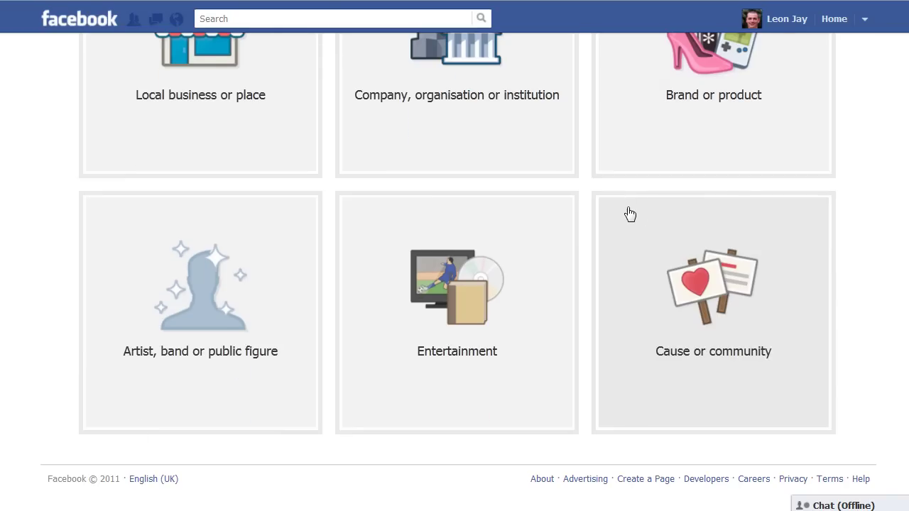
scroll(630, 216, "up", 2)
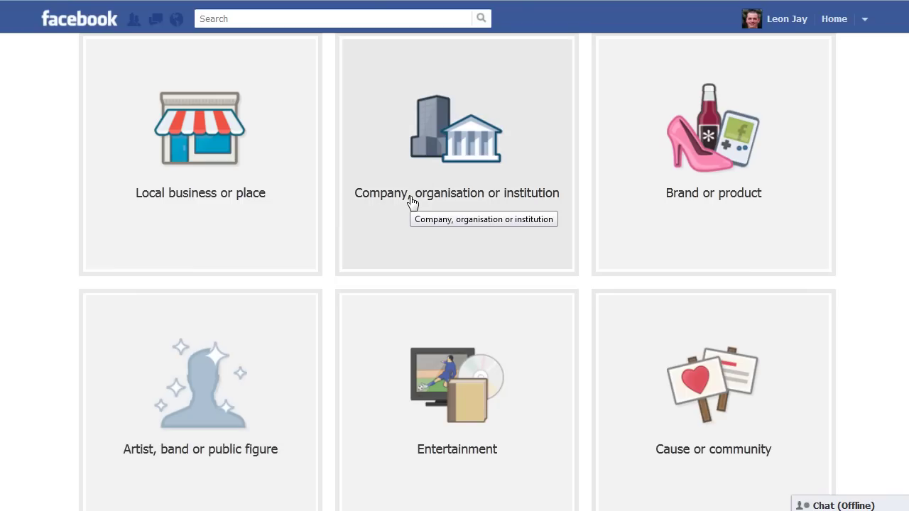
left_click(460, 140)
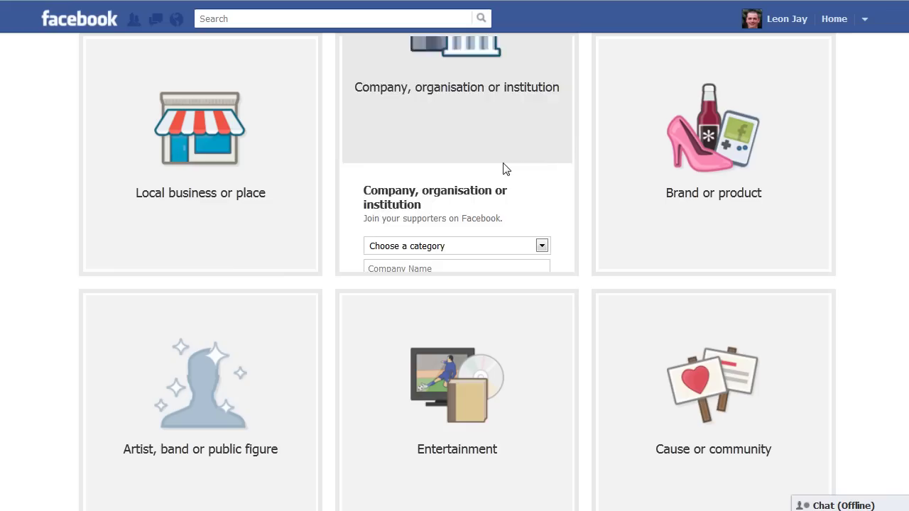
left_click(541, 121)
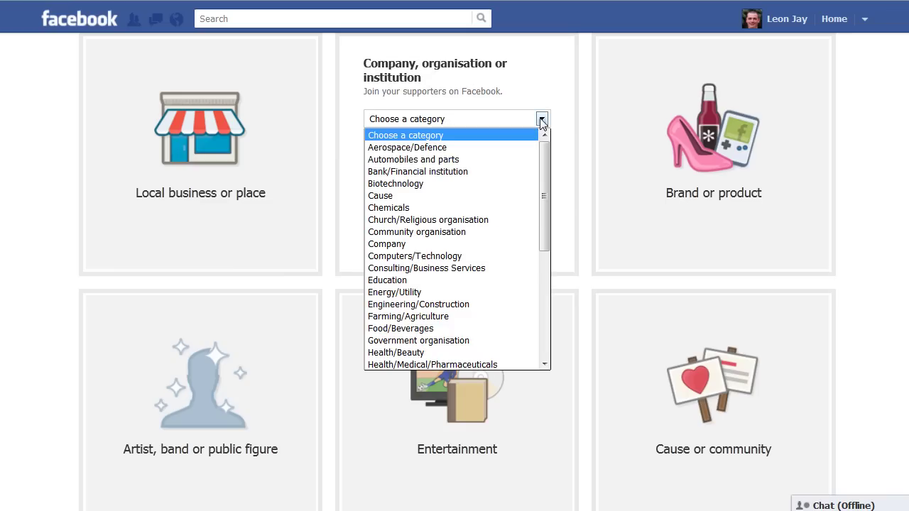
left_click(511, 243)
left_click(461, 146)
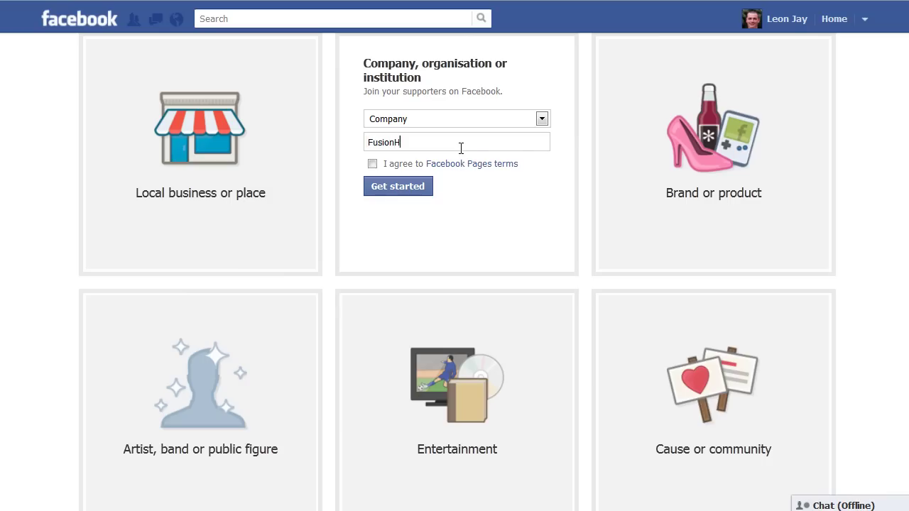
left_click(373, 164)
left_click(413, 188)
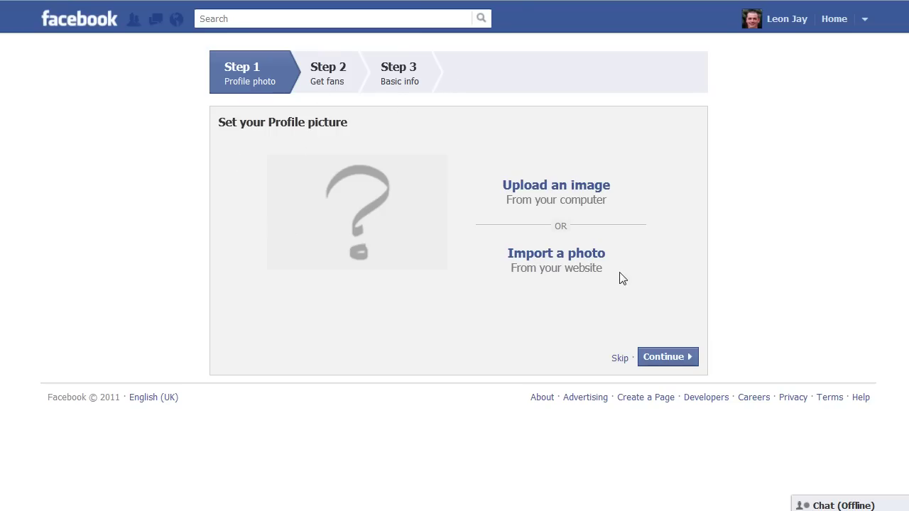
- Continue through the profile photo, get fans and basic info stages without adding any content
left_click(666, 363)
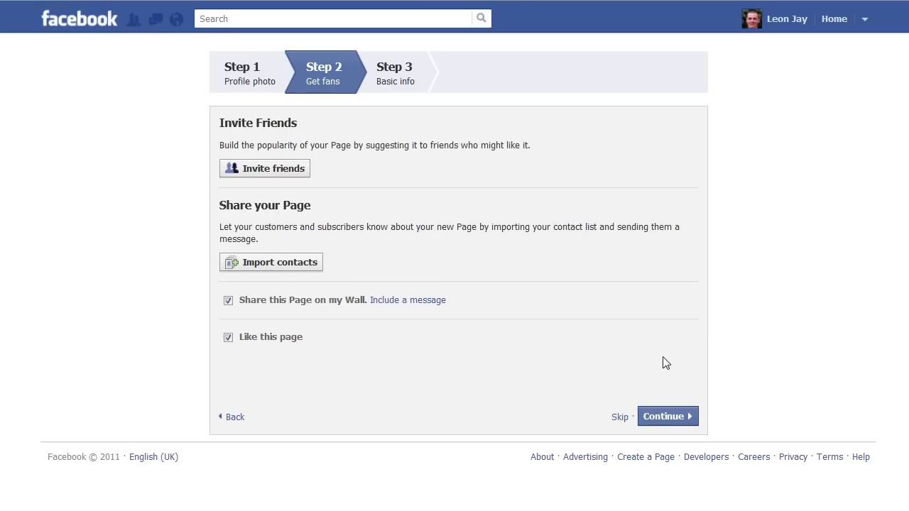
left_click(665, 424)
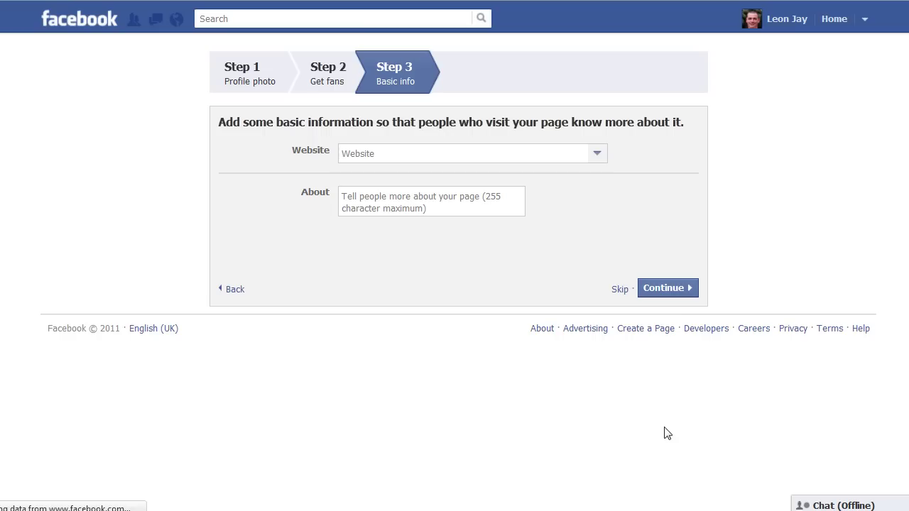
left_click(675, 291)
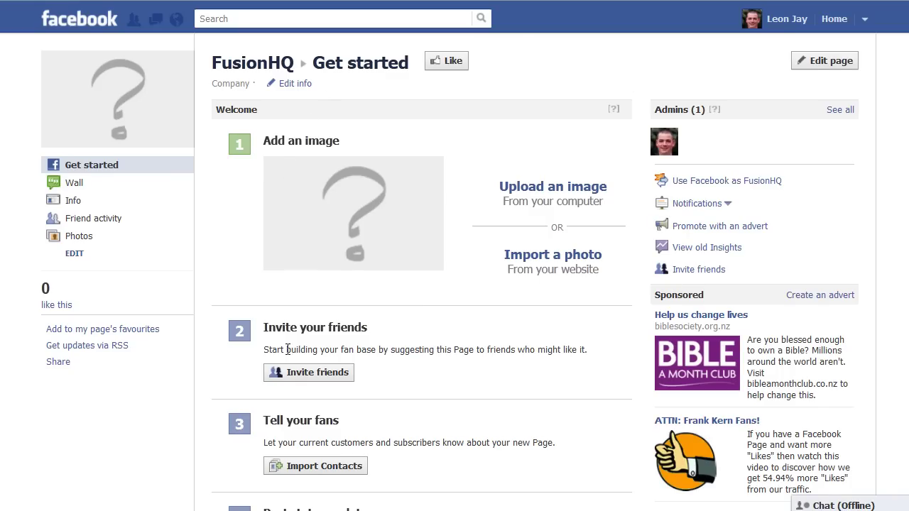
scroll(284, 391, "down", 6)
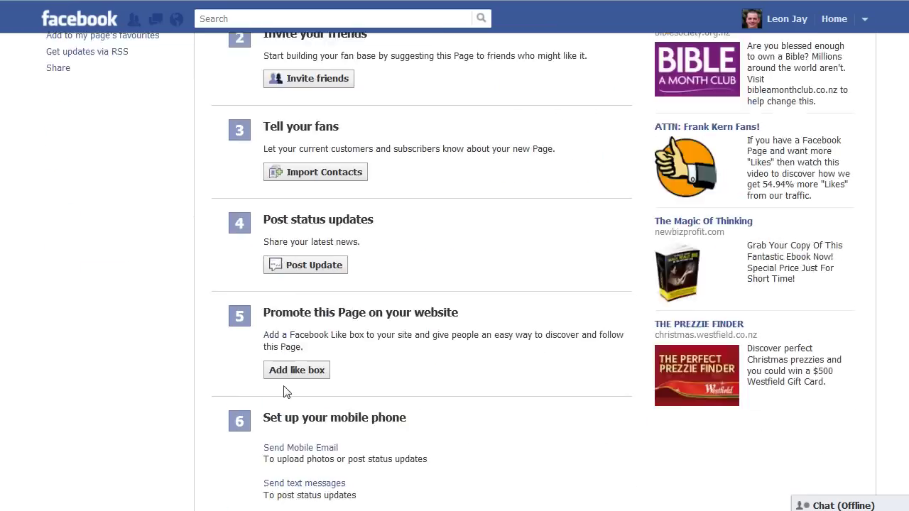
scroll(284, 386, "up", 6)
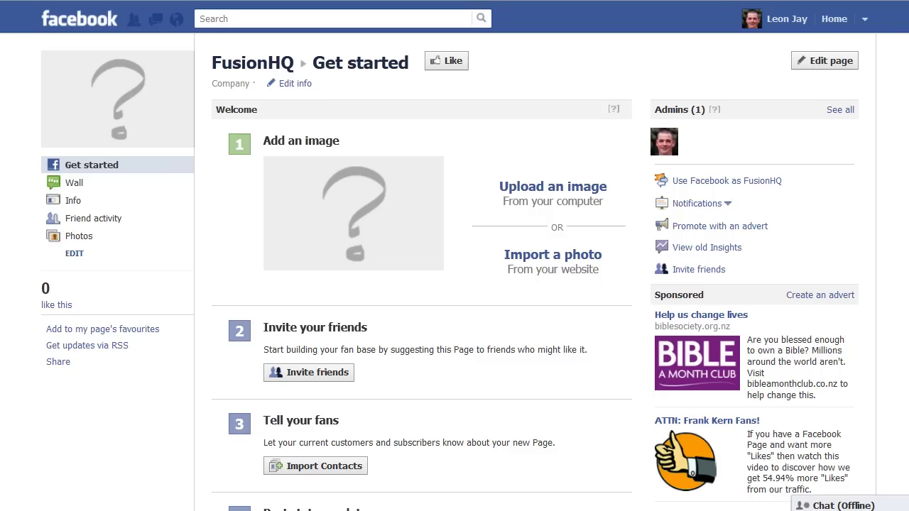
type("www.facebook.com/")
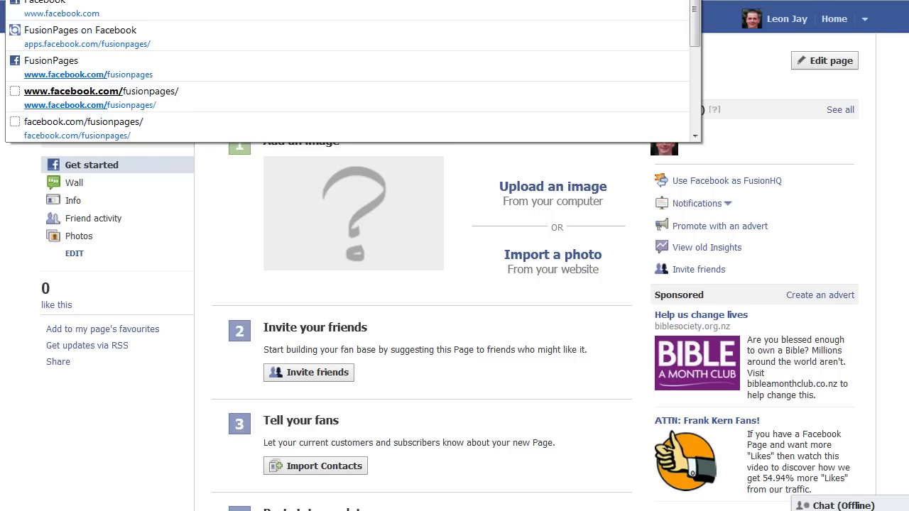
type("fusionp")
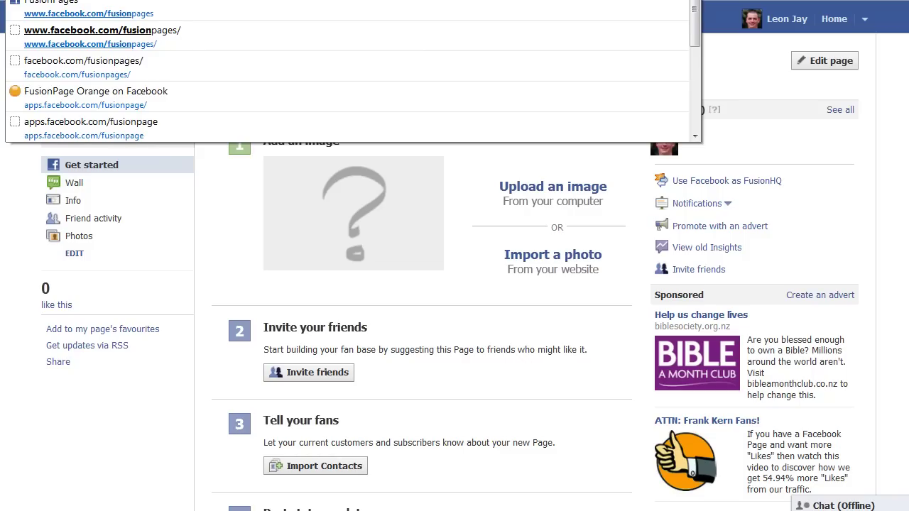
type("age")
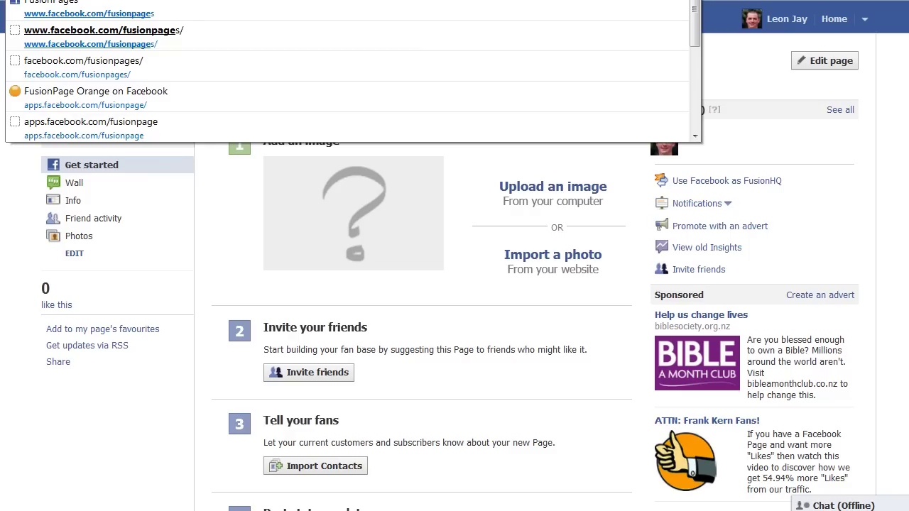
key("Return")
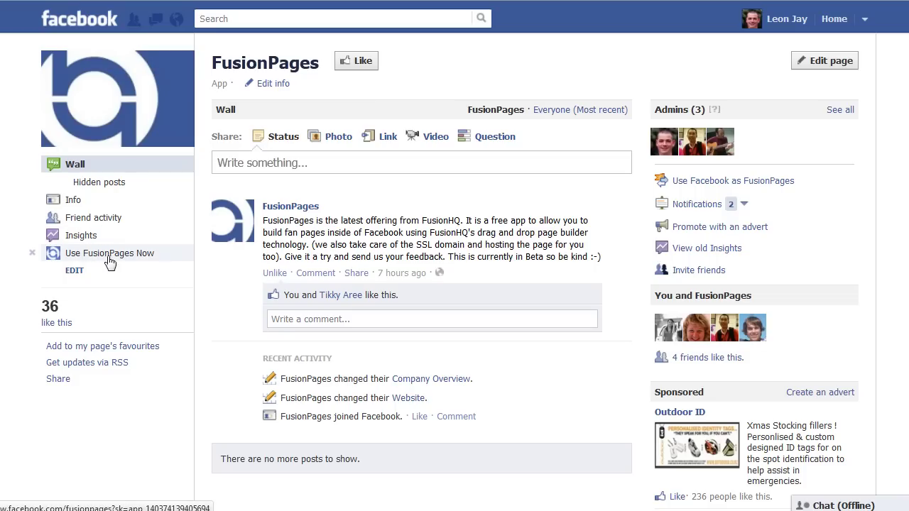
left_click(135, 254)
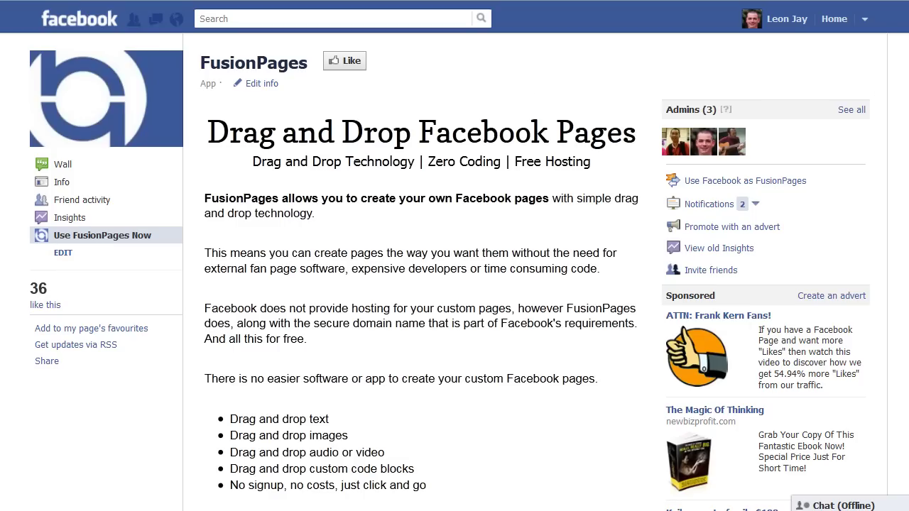
- Start creating a new page with FusionPages and add its page tab to the FusionHQ page
scroll(451, 270, "down", 1)
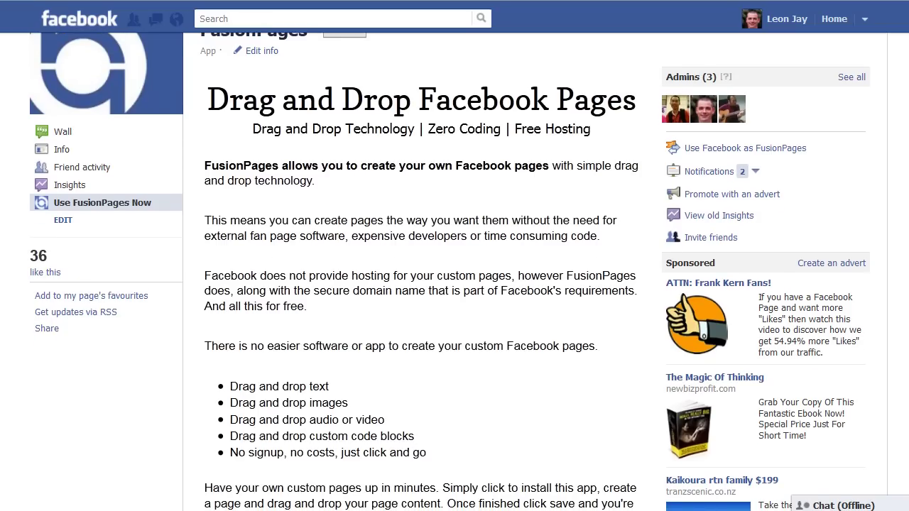
scroll(451, 270, "down", 1)
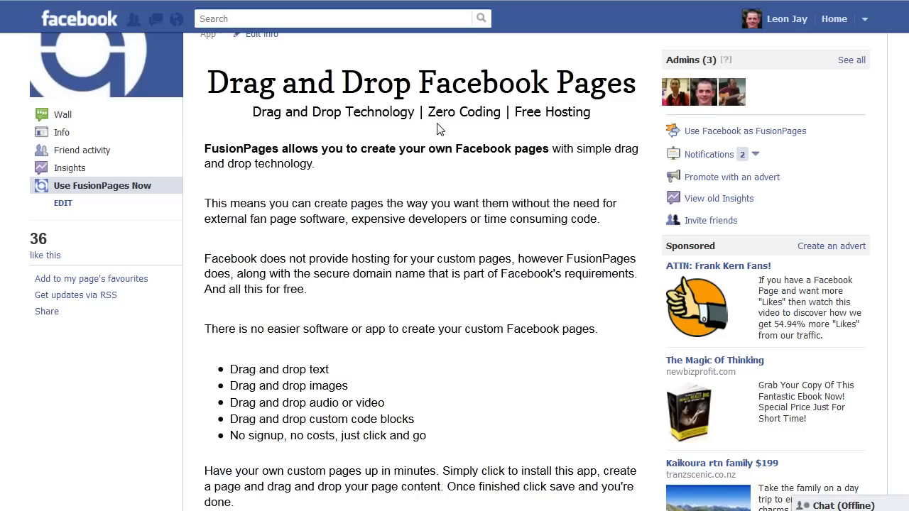
scroll(450, 271, "down", 3)
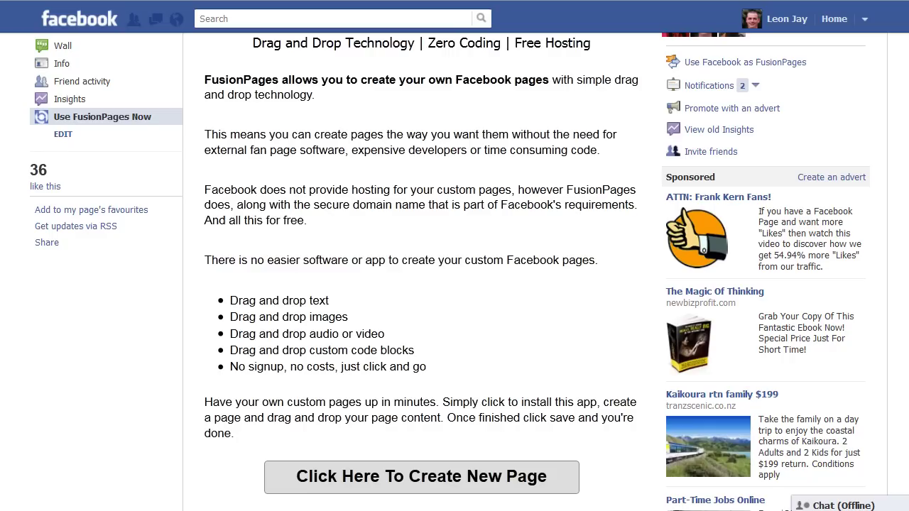
scroll(450, 271, "down", 1)
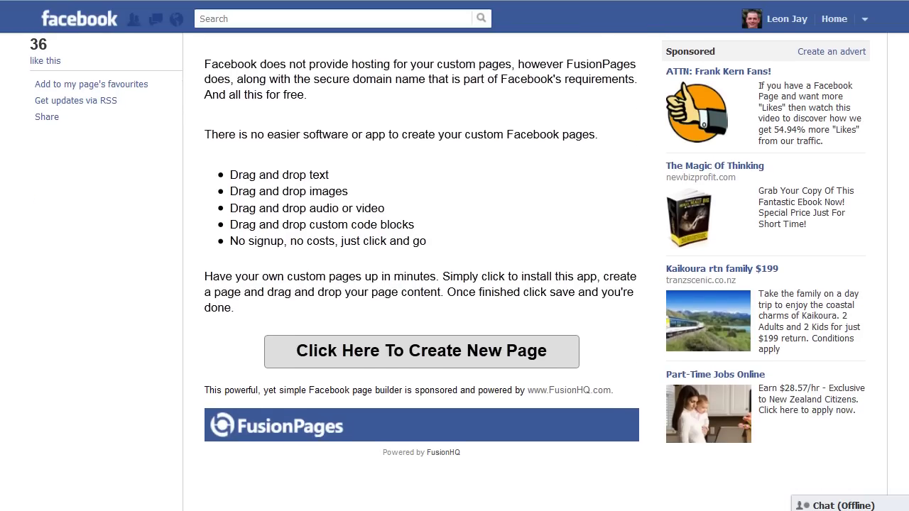
scroll(451, 271, "down", 2)
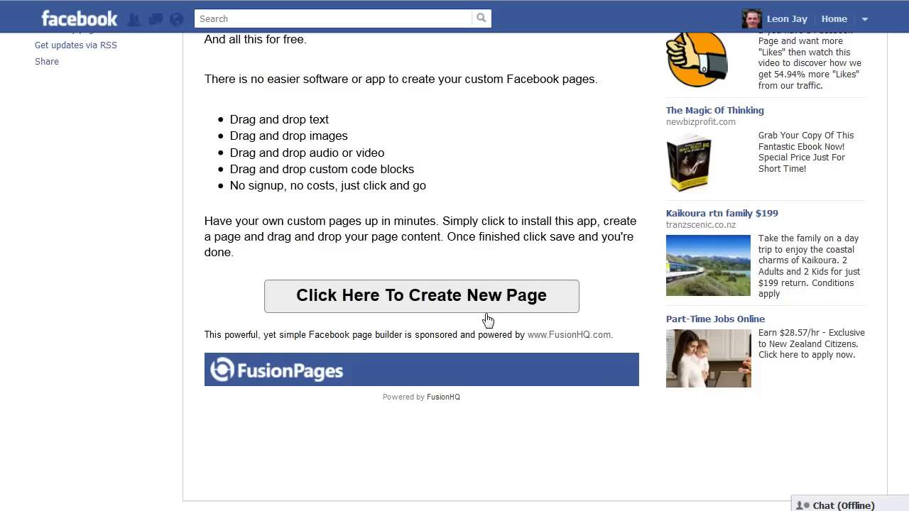
left_click(436, 297)
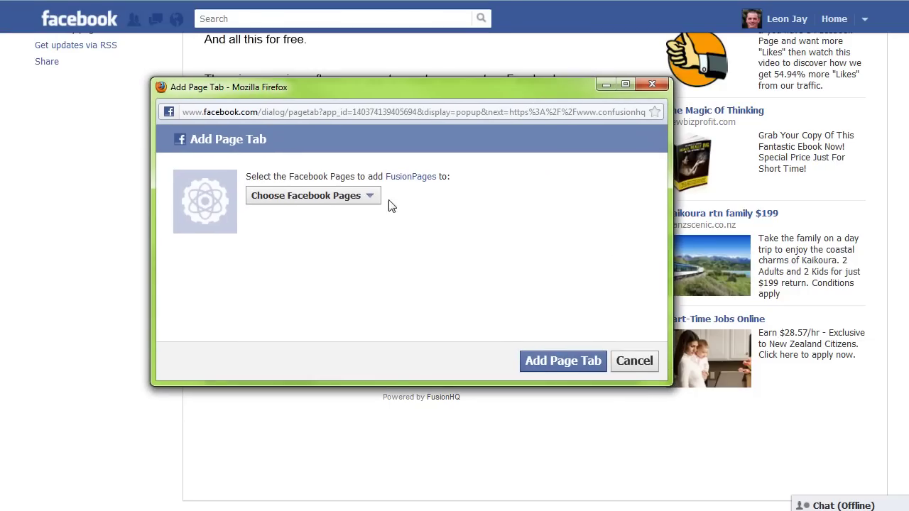
left_click(367, 201)
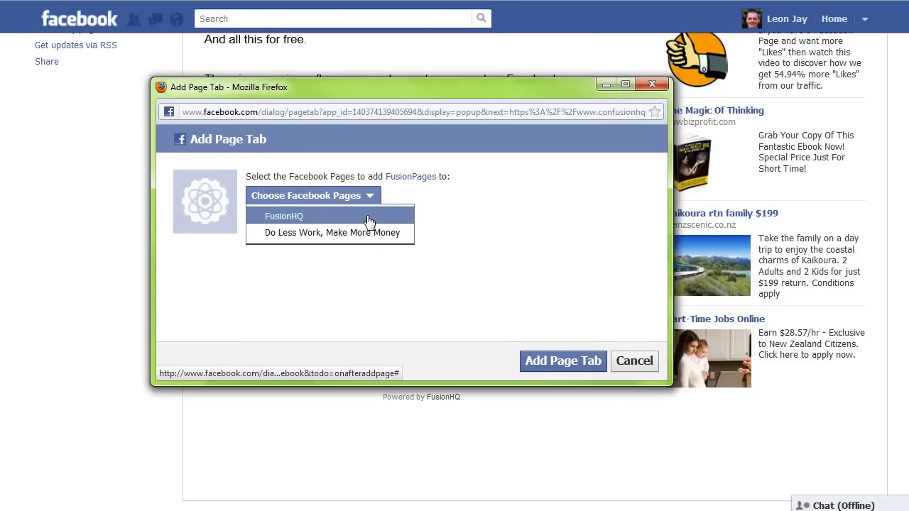
left_click(283, 223)
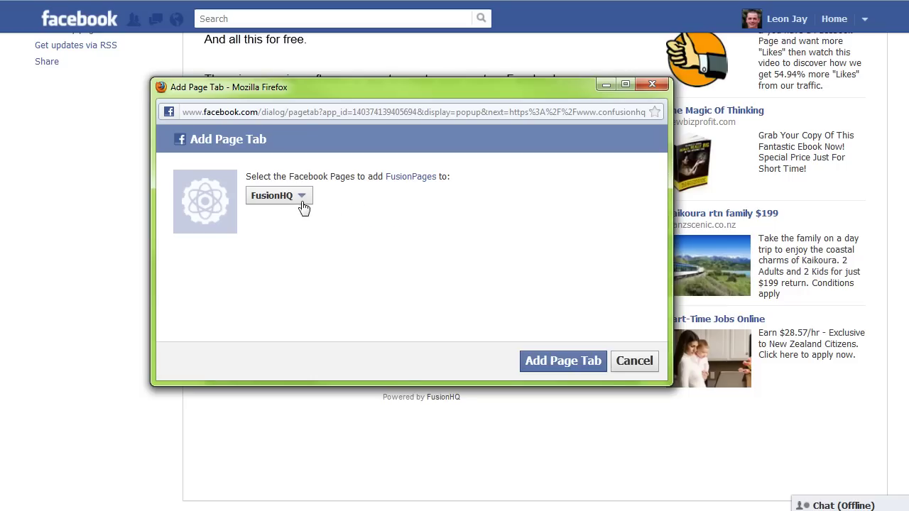
left_click(548, 365)
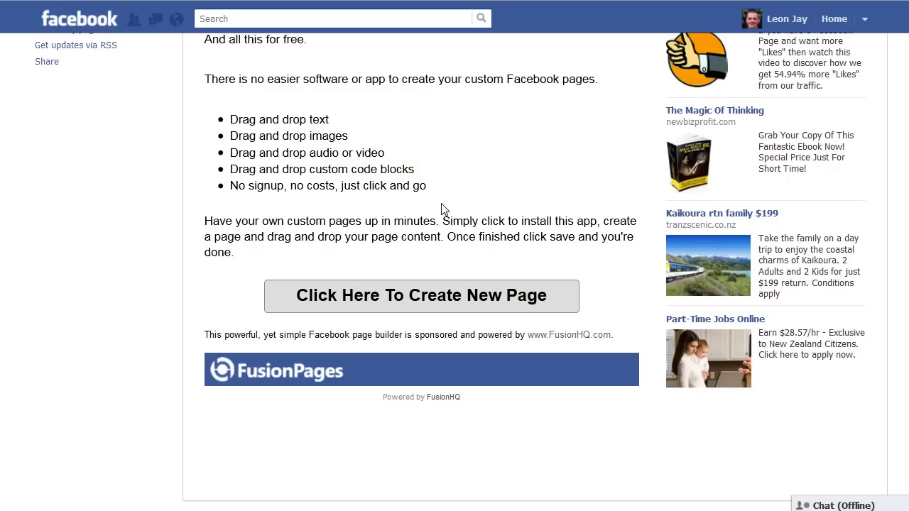
- Return to the news feed and open the Welcome tab of the new FusionHQ page without a profile picture
scroll(442, 208, "up", 4)
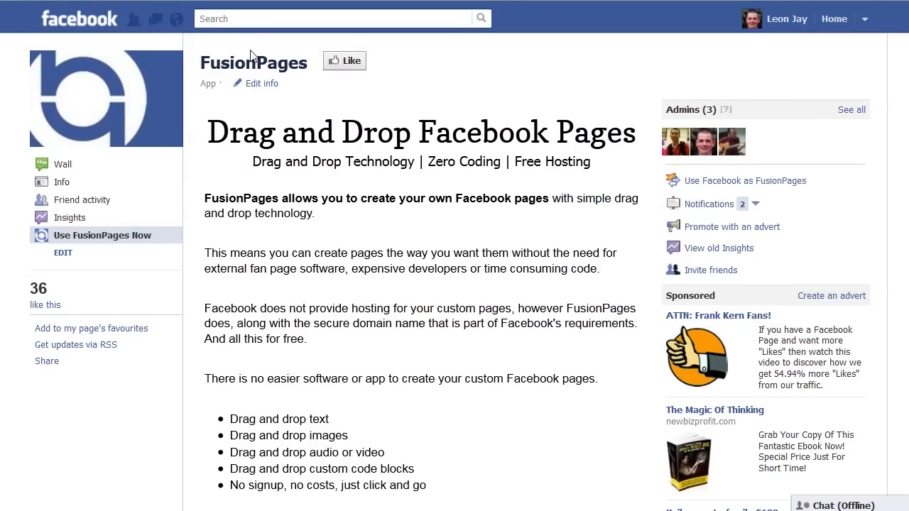
mouse_move(108, 82)
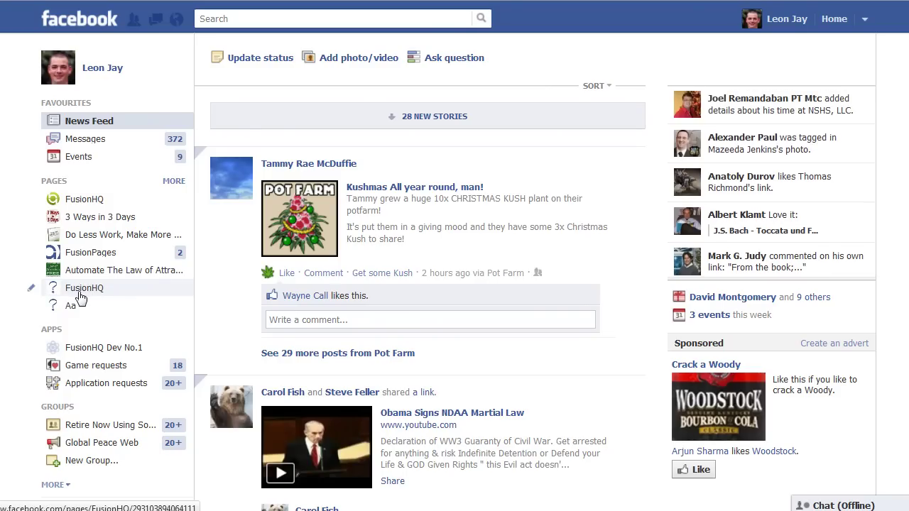
left_click(89, 289)
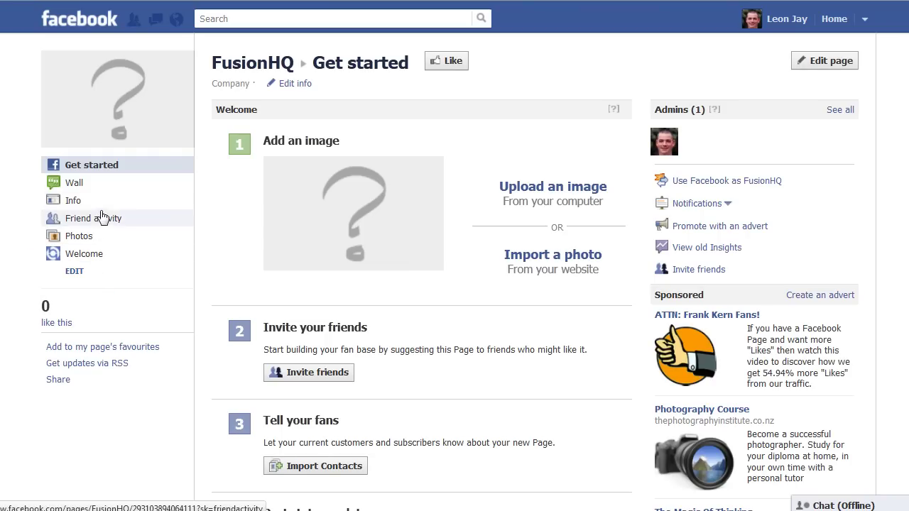
left_click(79, 260)
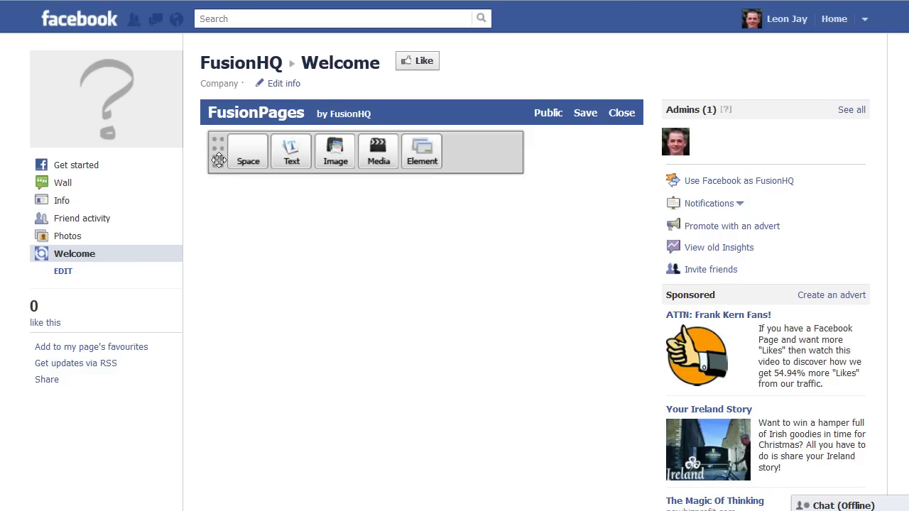
- Move the FusionPages element toolbar lower on the canvas and add a text block to the empty Welcome page
left_click_drag(219, 155, 264, 314)
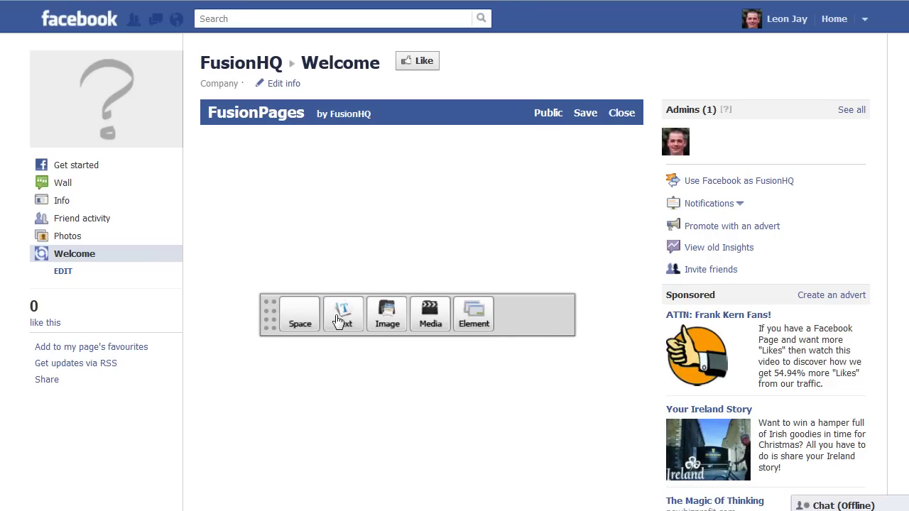
left_click_drag(348, 323, 368, 199)
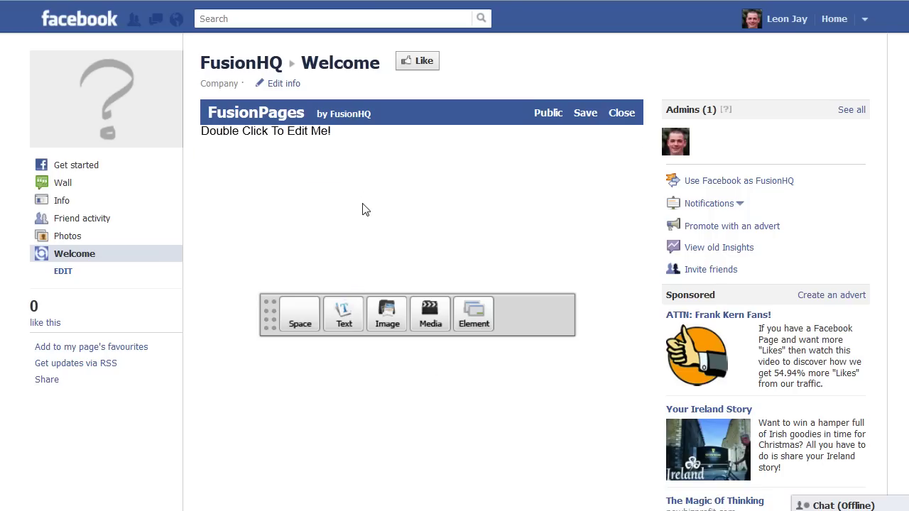
mouse_move(341, 134)
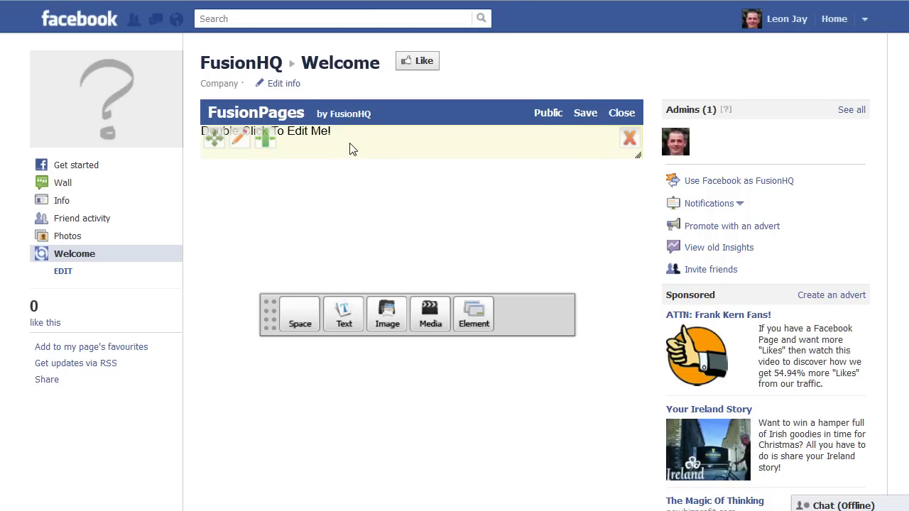
- Replace the placeholder in the new text block with "My New Page!" and centre the text
double_click(350, 149)
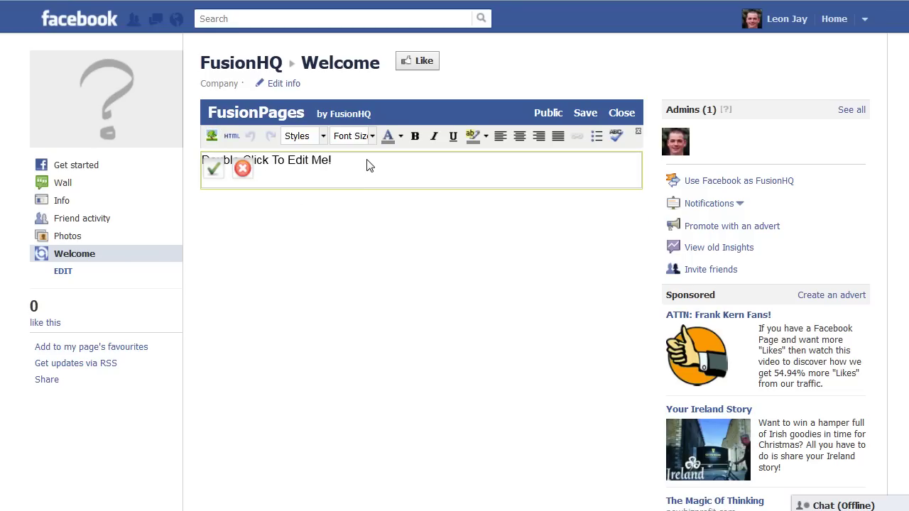
left_click_drag(328, 164, 213, 178)
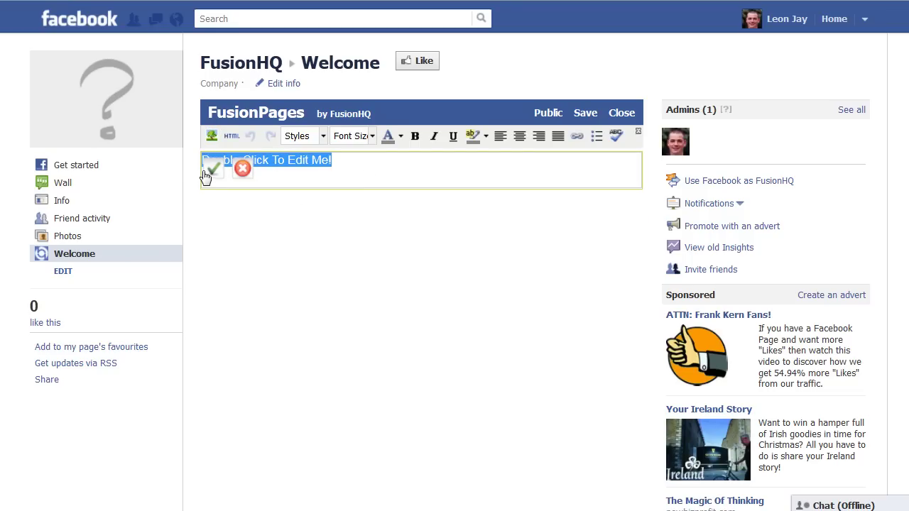
type("My New Page!")
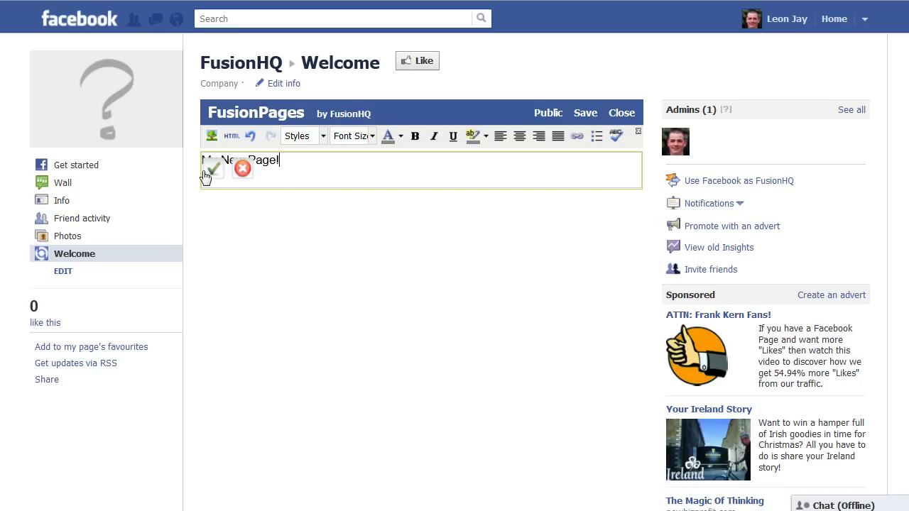
left_click_drag(280, 162, 201, 168)
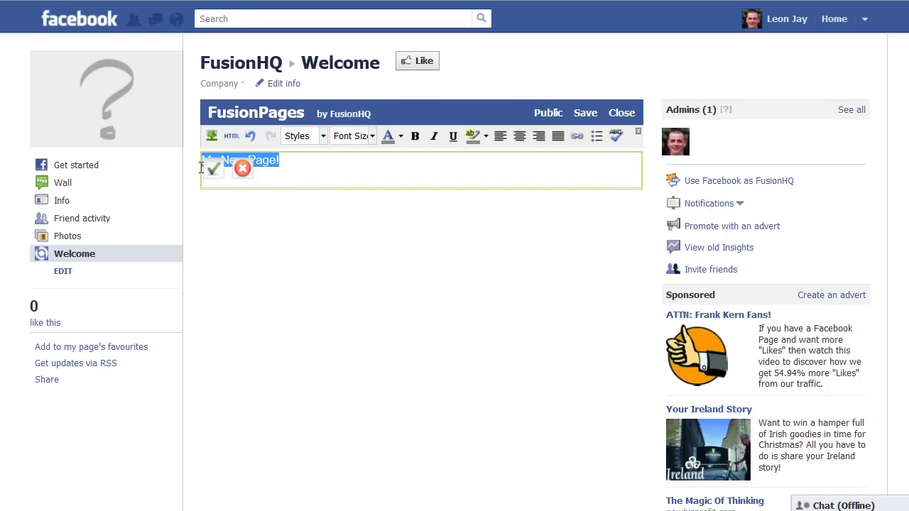
left_click(519, 135)
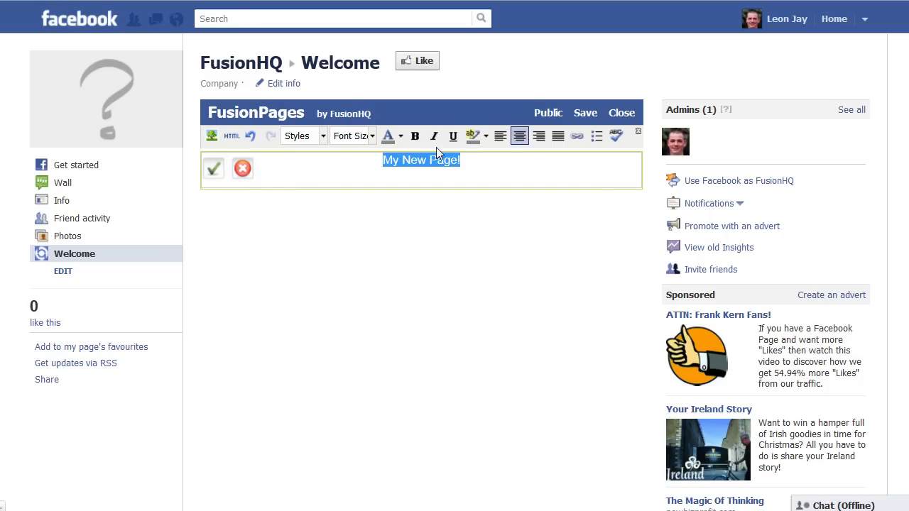
- Set the "My New Page!" heading in the salsa font at 36px and apply the text edit
left_click(323, 136)
left_click_drag(487, 160, 490, 240)
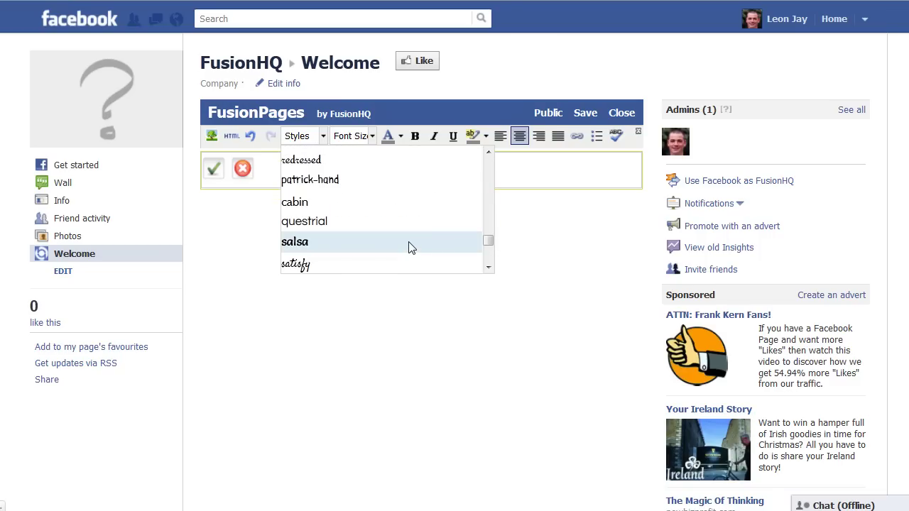
left_click(410, 247)
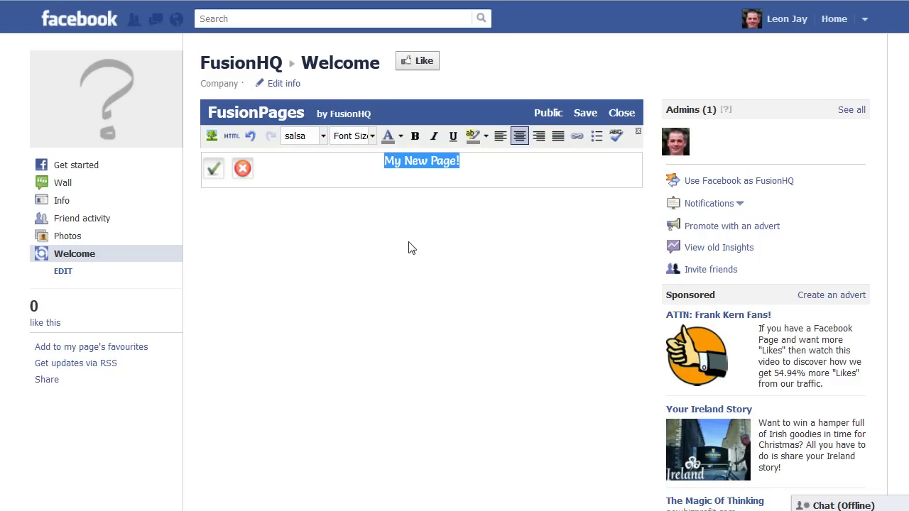
left_click(370, 137)
left_click_drag(452, 165, 456, 199)
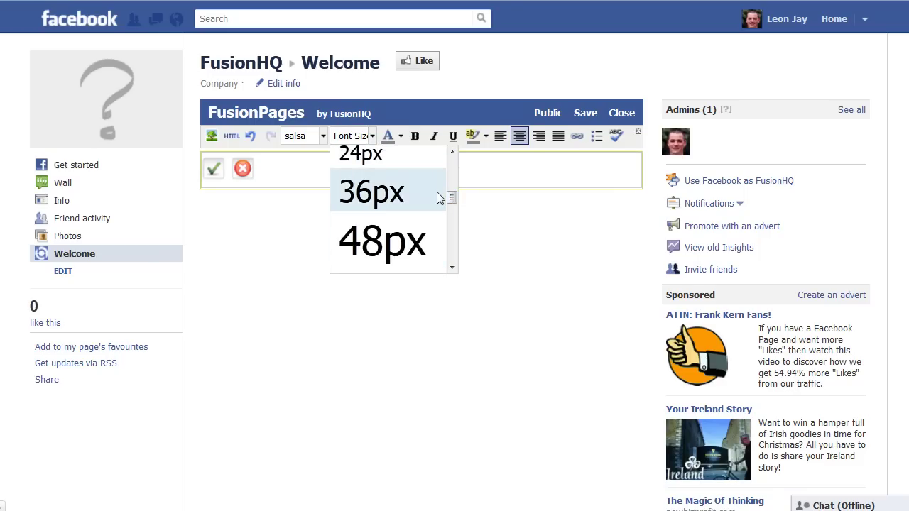
left_click(400, 203)
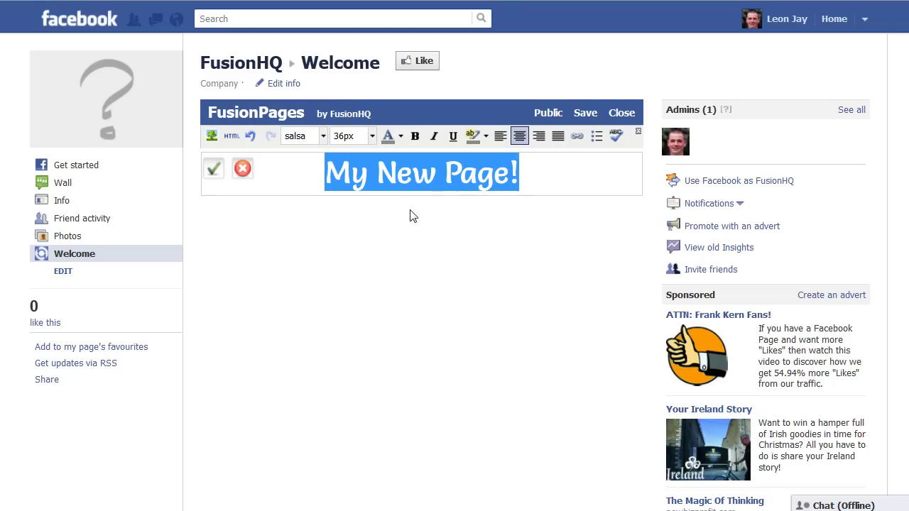
left_click(534, 168)
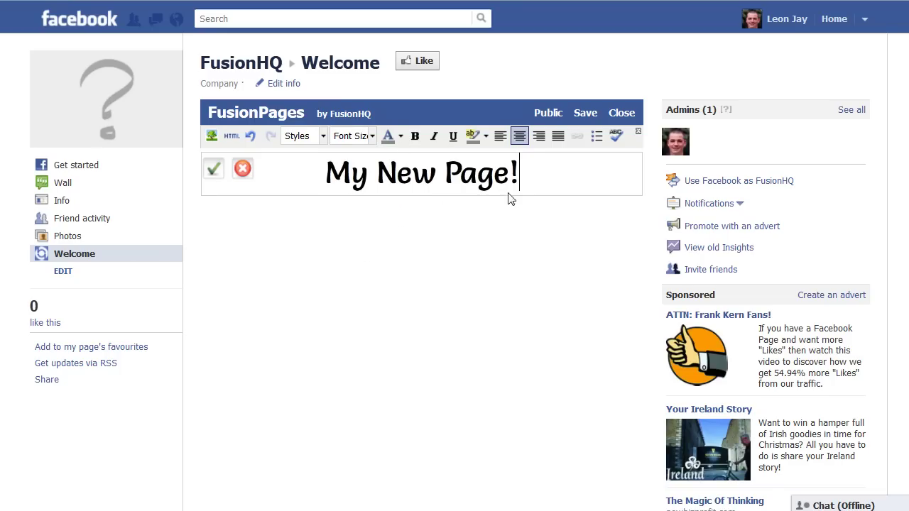
left_click(213, 170)
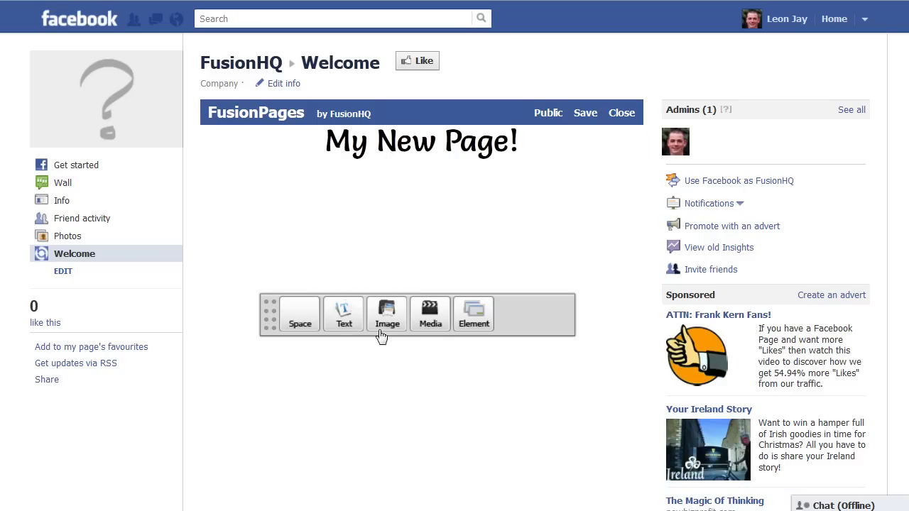
- Add an image element below the heading using the 450 x 433 28 Day product picture from the images folder
left_click_drag(390, 322, 377, 229)
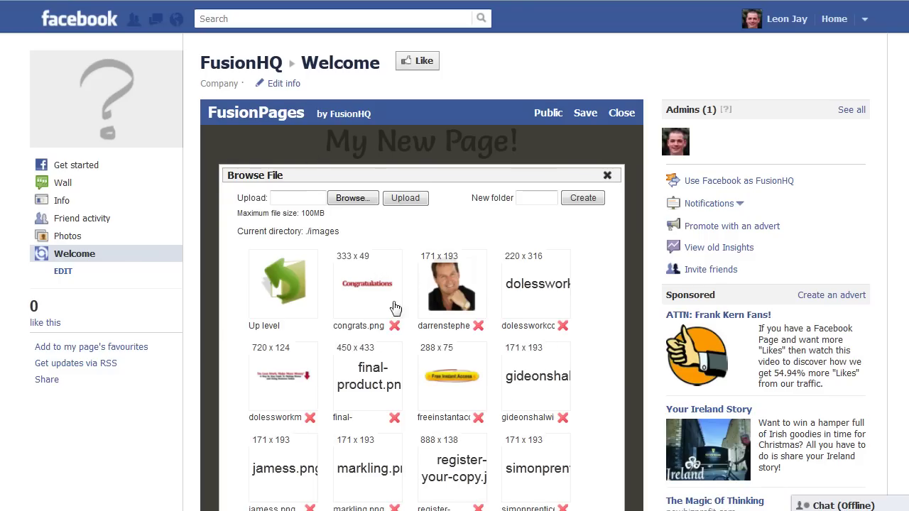
scroll(524, 332, "down", 3)
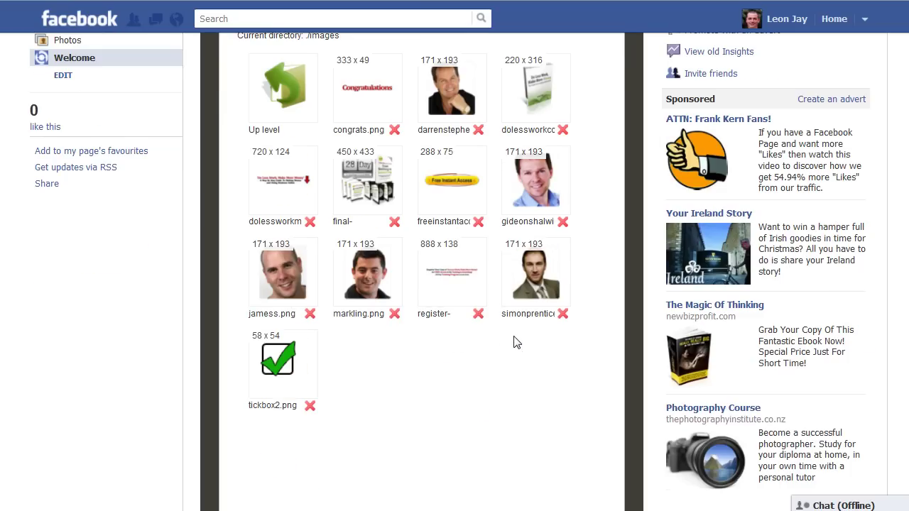
left_click(370, 172)
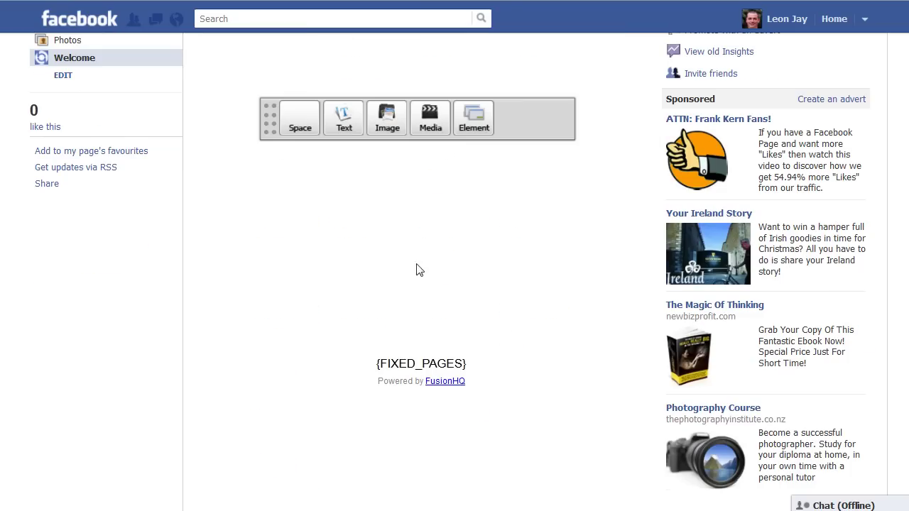
scroll(420, 226, "up", 3)
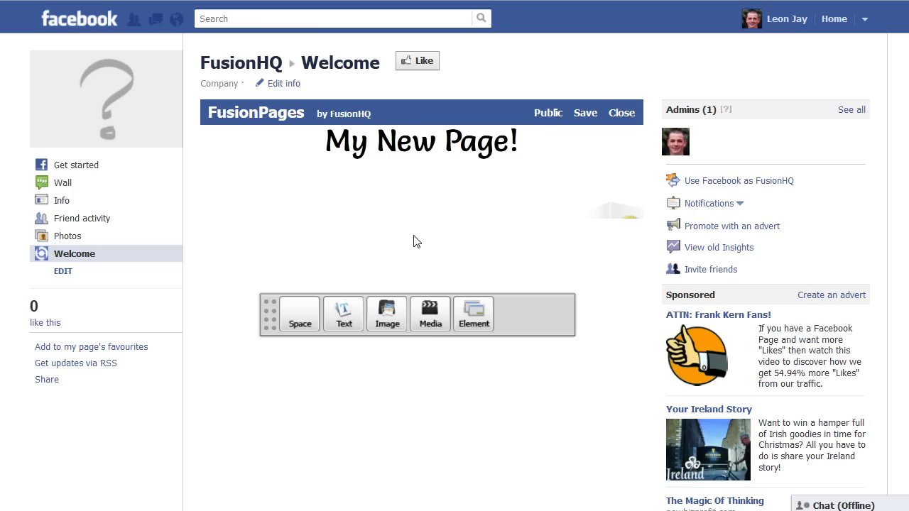
left_click(332, 178)
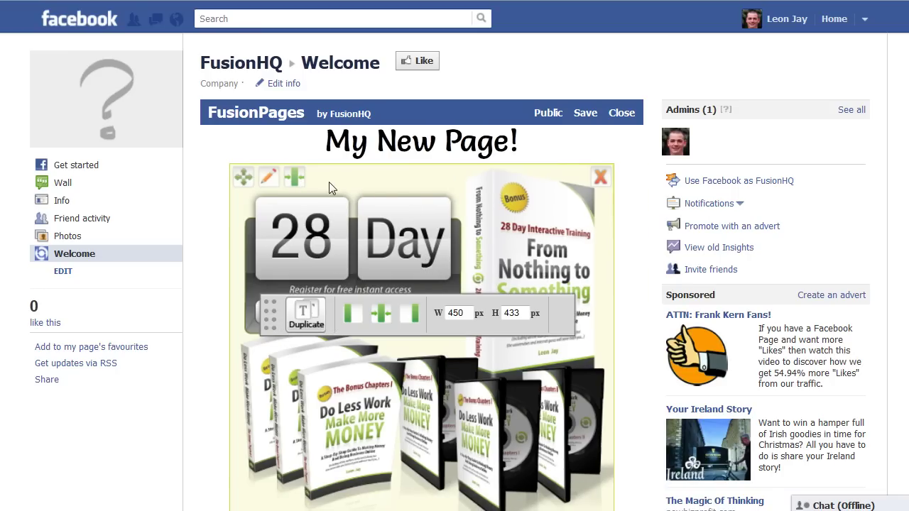
left_click(620, 233)
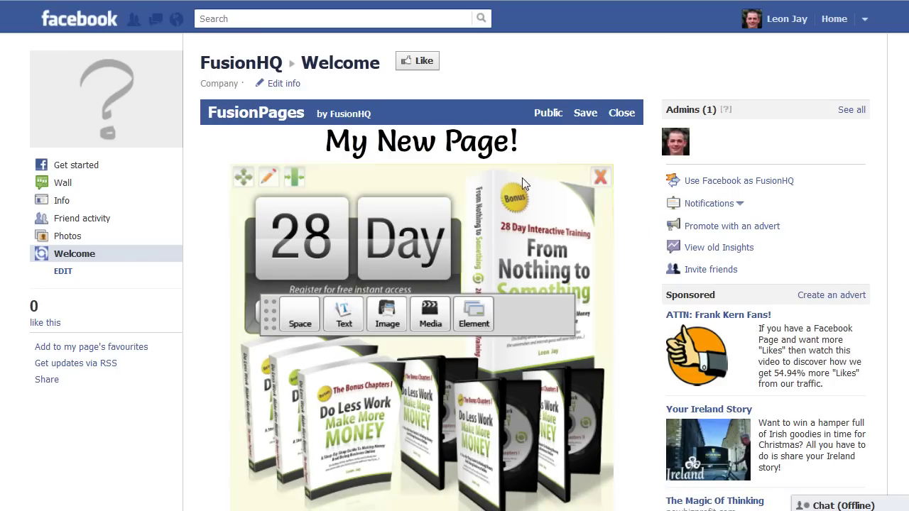
scroll(501, 385, "down", 3)
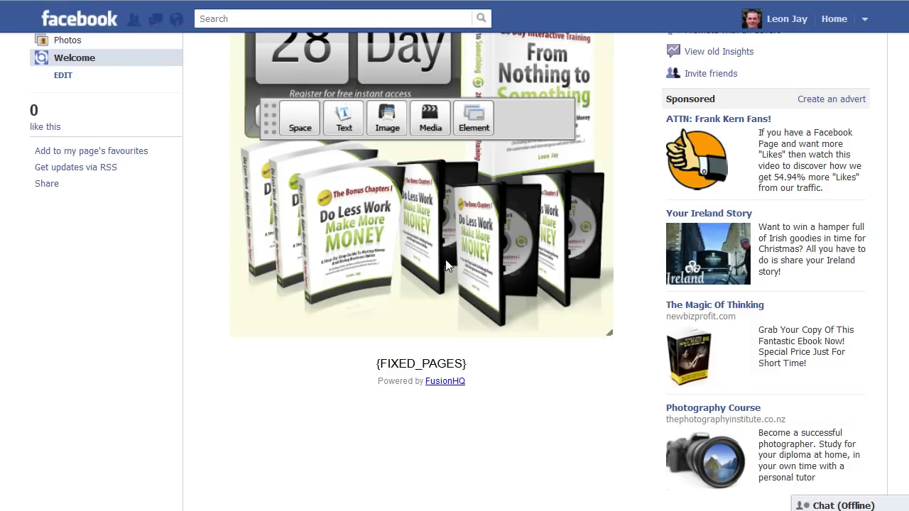
scroll(446, 265, "up", 3)
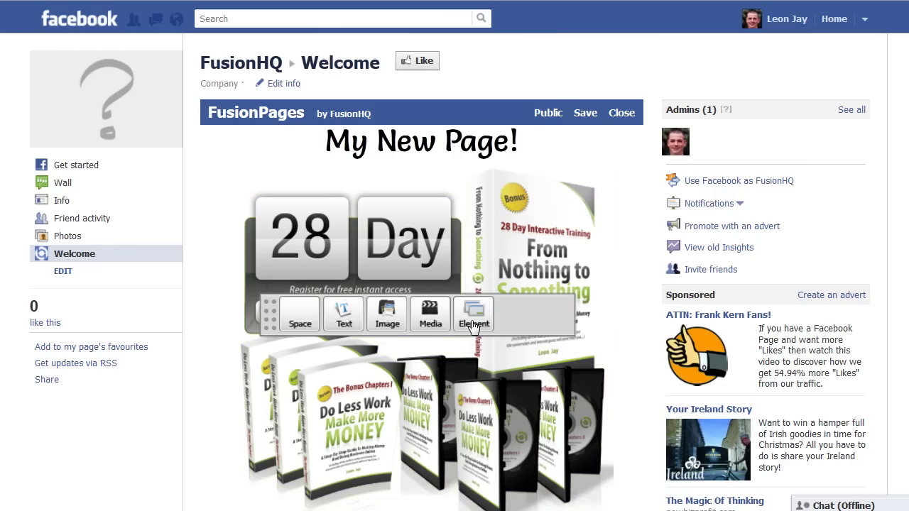
scroll(472, 326, "down", 4)
scroll(462, 213, "up", 2)
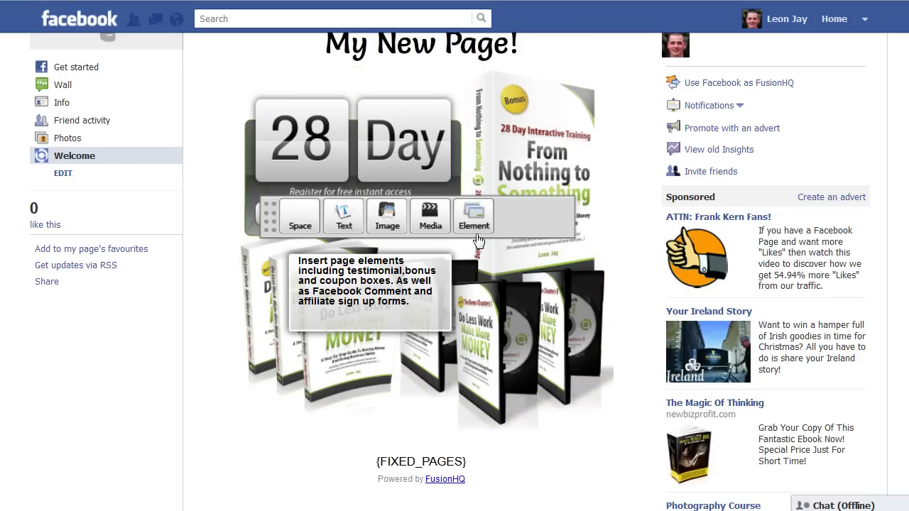
scroll(319, 227, "up", 2)
scroll(298, 226, "down", 2)
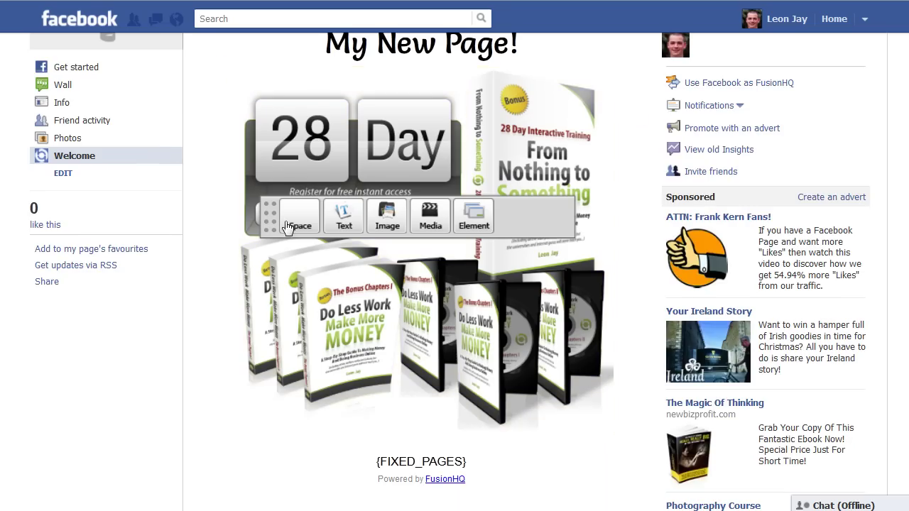
scroll(307, 251, "up", 2)
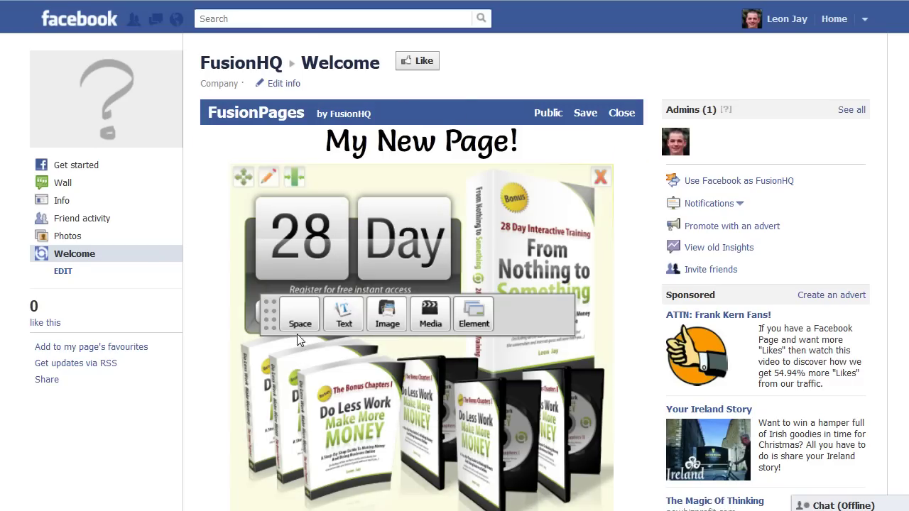
- Insert a spacer between the heading and the product image and reduce its height to 15 px
left_click_drag(300, 330, 403, 178)
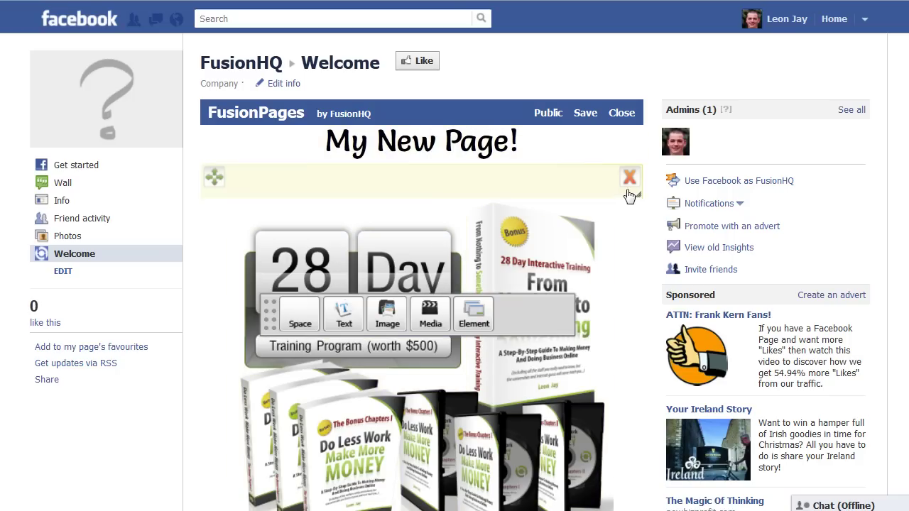
left_click_drag(632, 197, 631, 175)
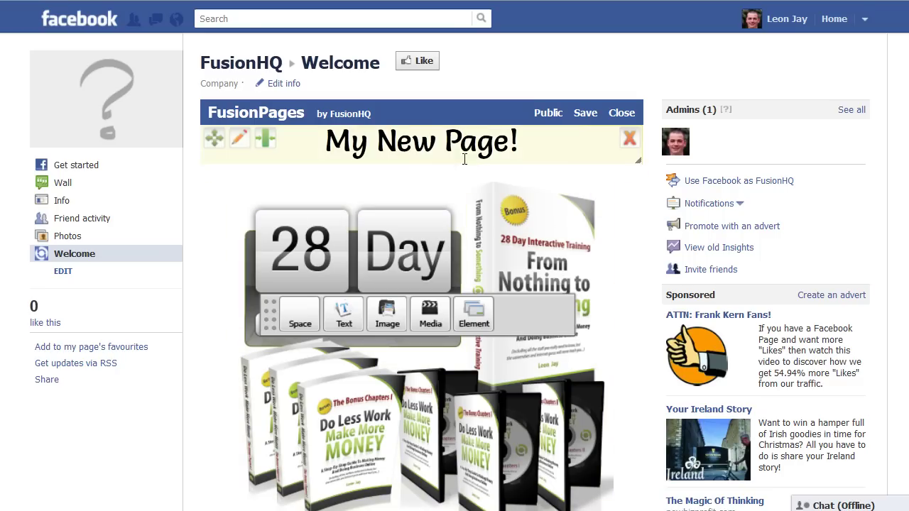
- Duplicate the 15 px spacer and move the heading between the two spacers
left_click(395, 173)
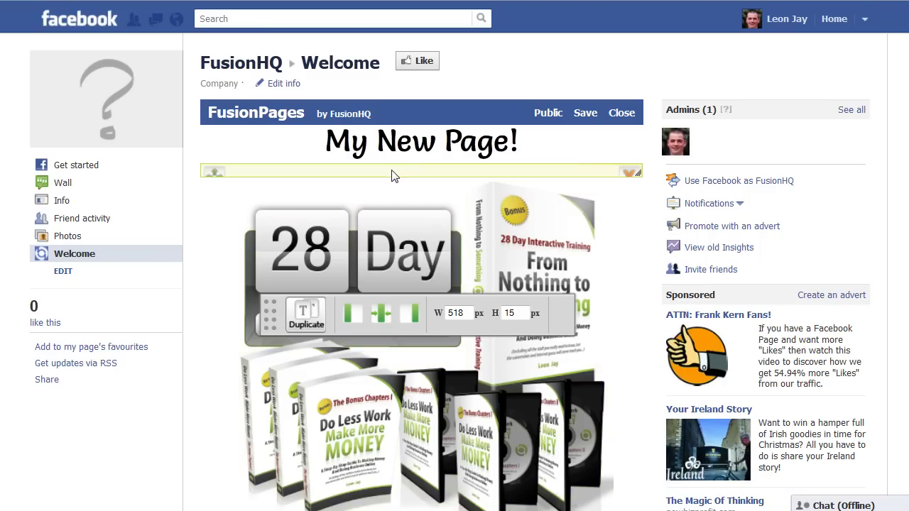
left_click(314, 323)
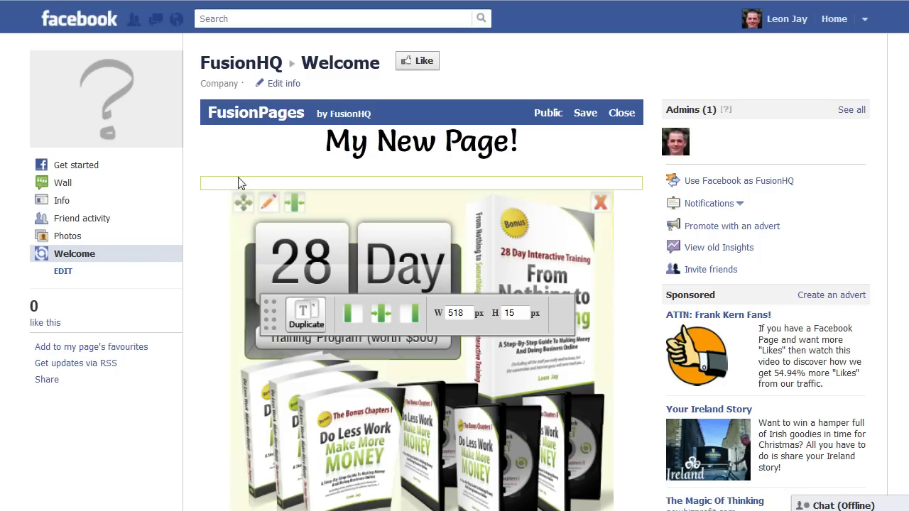
left_click_drag(215, 139, 219, 174)
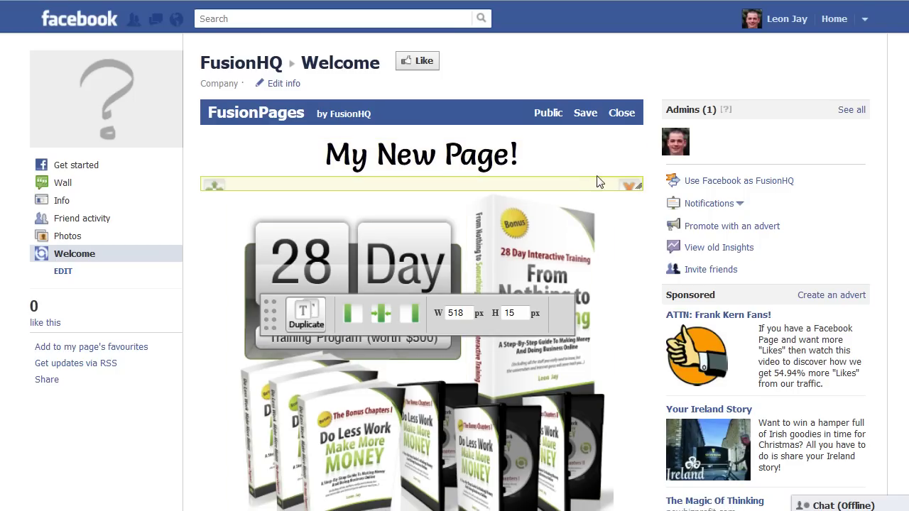
left_click(619, 169)
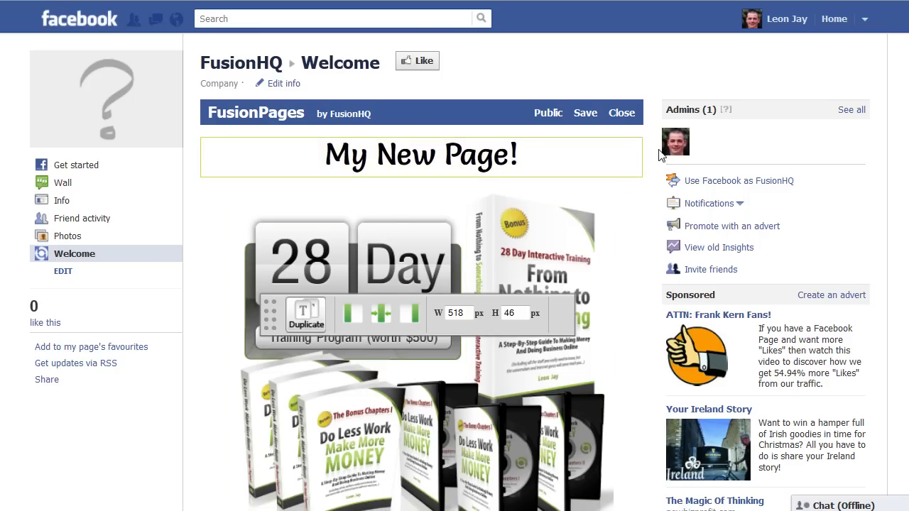
left_click(631, 369)
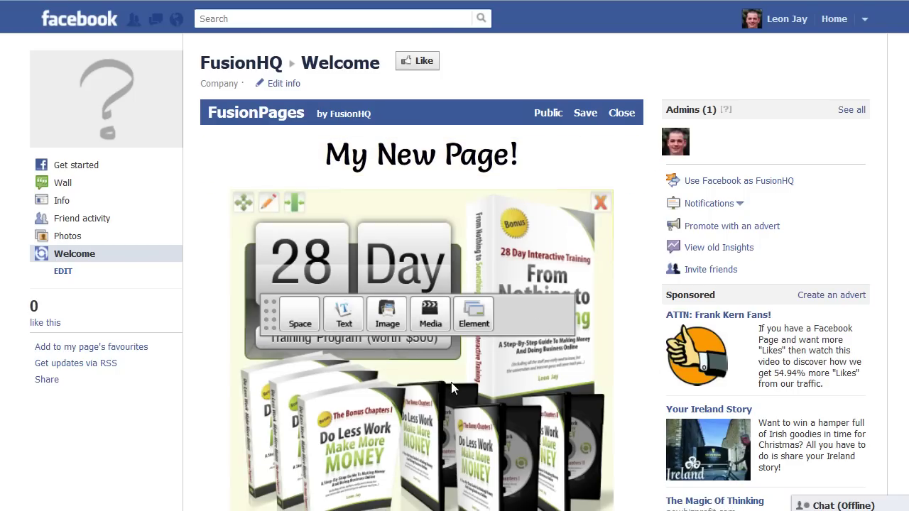
- Publish the Welcome page and close the Direct FTP Upload window once the upload has finished
scroll(455, 389, "down", 4)
scroll(455, 389, "up", 4)
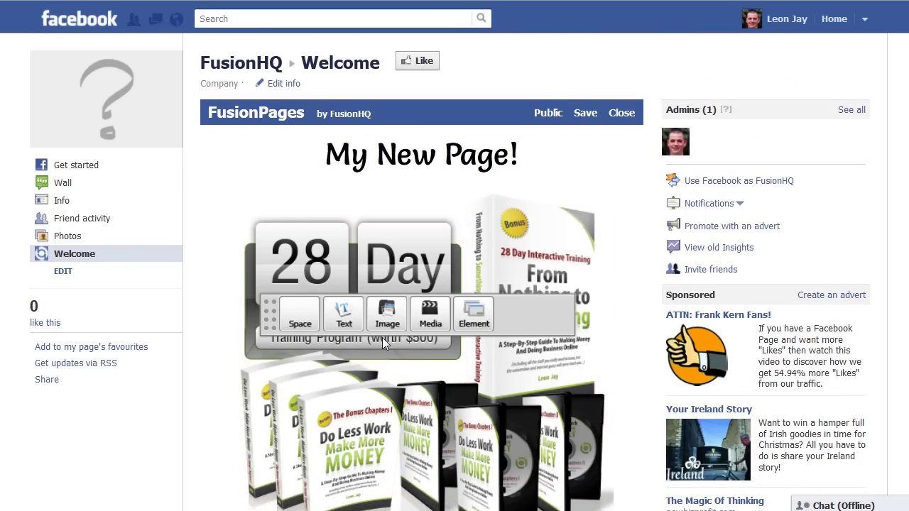
left_click(553, 115)
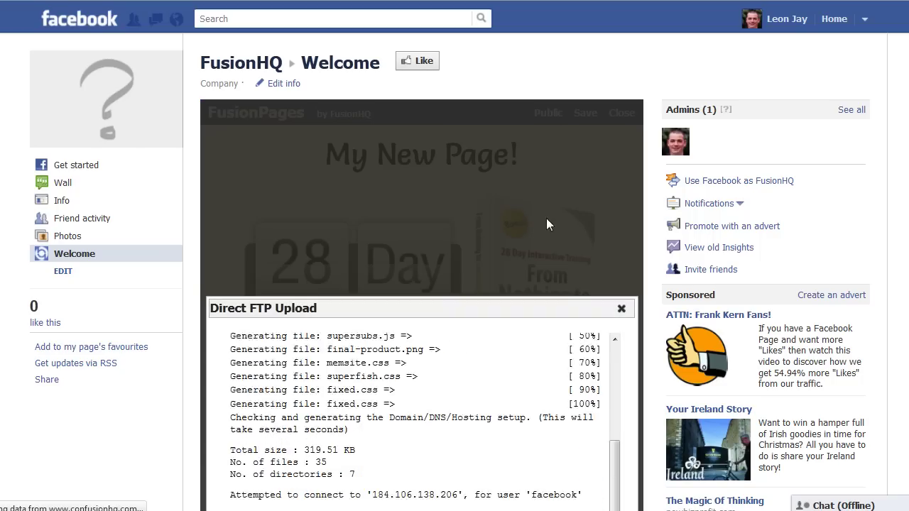
scroll(546, 218, "down", 2)
scroll(546, 218, "down", 2)
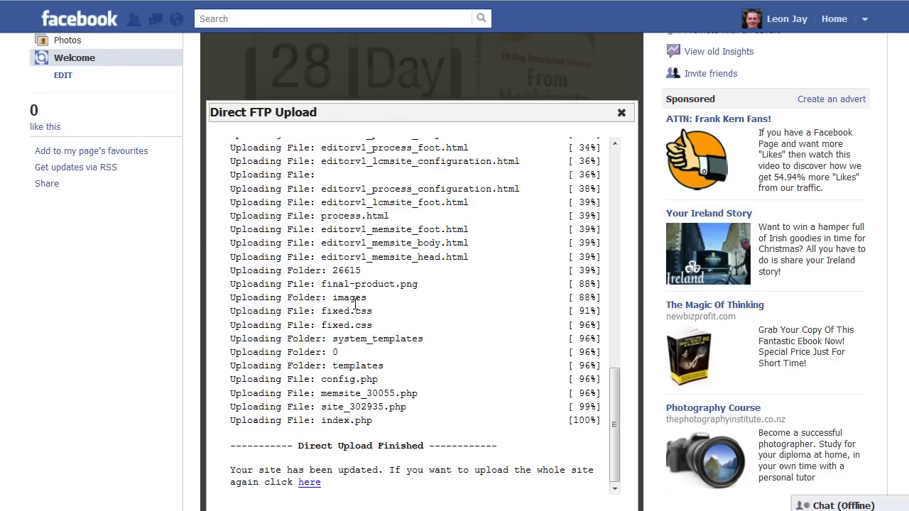
scroll(622, 116, "down", 2)
scroll(622, 116, "up", 2)
left_click(623, 115)
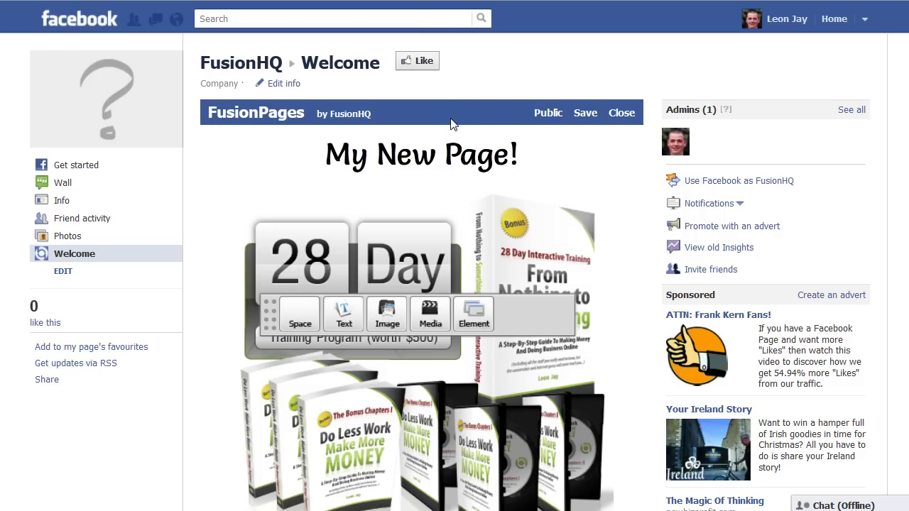
- Close the FusionPages editor and hide the edit bar above the published Welcome page
left_click(621, 120)
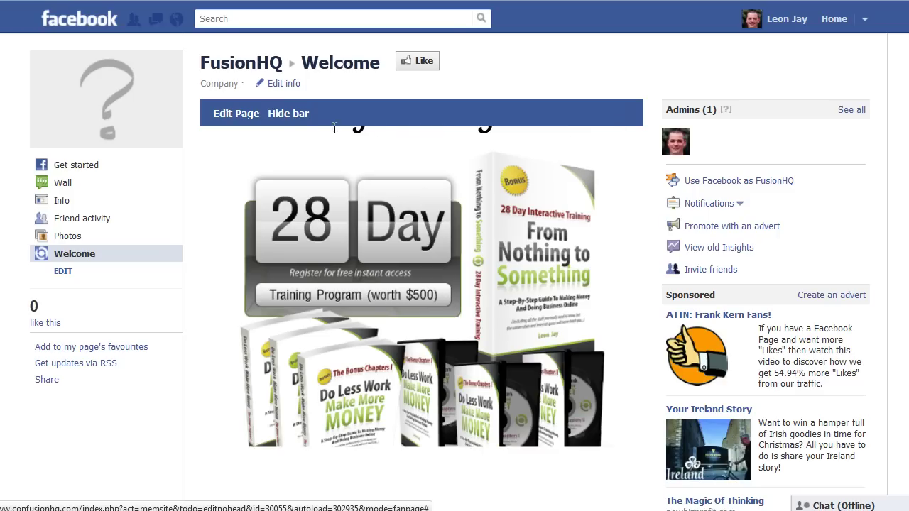
left_click(291, 122)
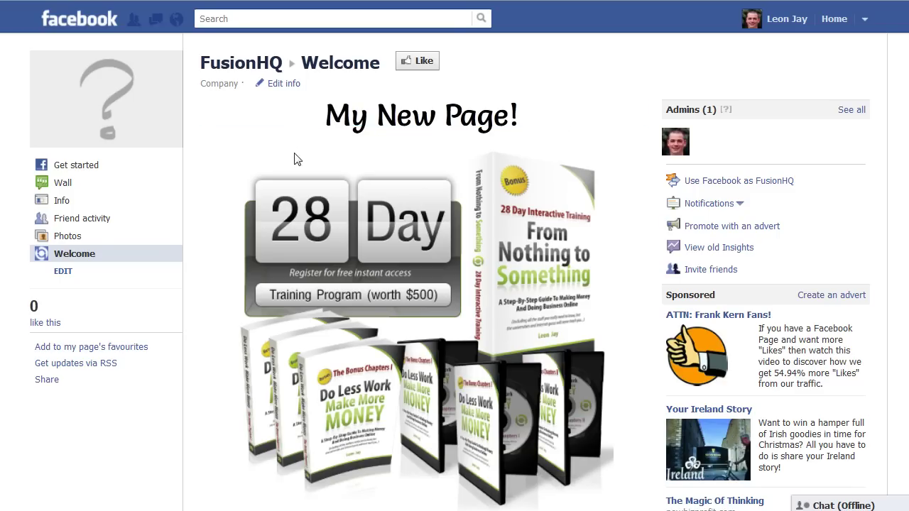
scroll(237, 302, "down", 2)
scroll(240, 304, "up", 2)
scroll(236, 304, "down", 3)
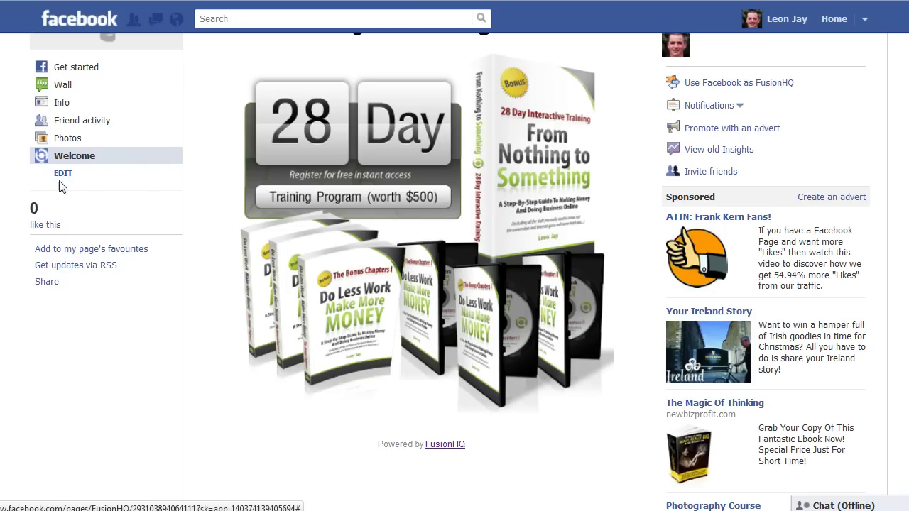
scroll(96, 206, "up", 3)
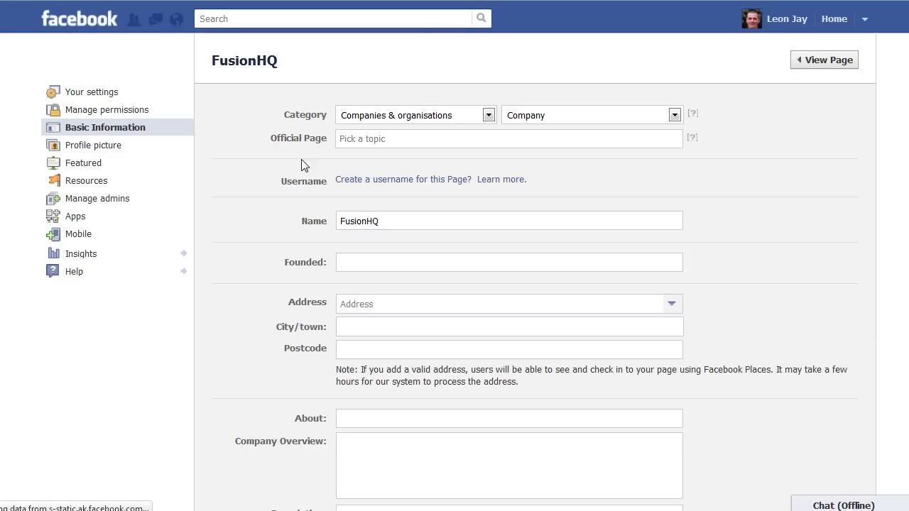
- In the FusionHQ page's app settings, set the FusionPages custom tab name to "My Custom FanPage" and save it
left_click(71, 222)
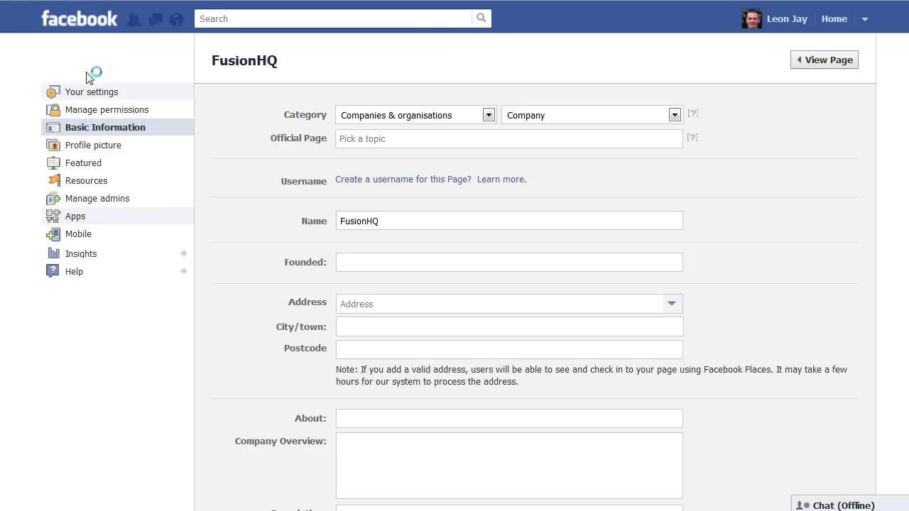
scroll(309, 261, "down", 2)
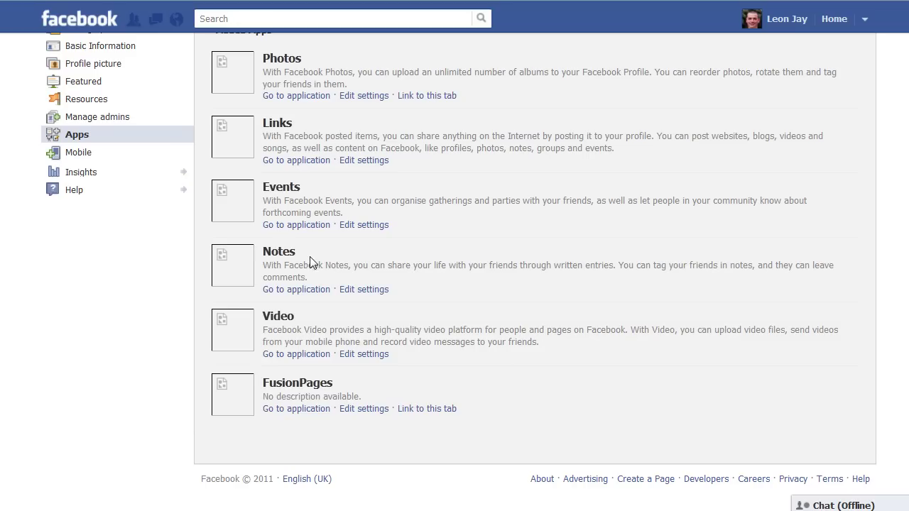
left_click(363, 410)
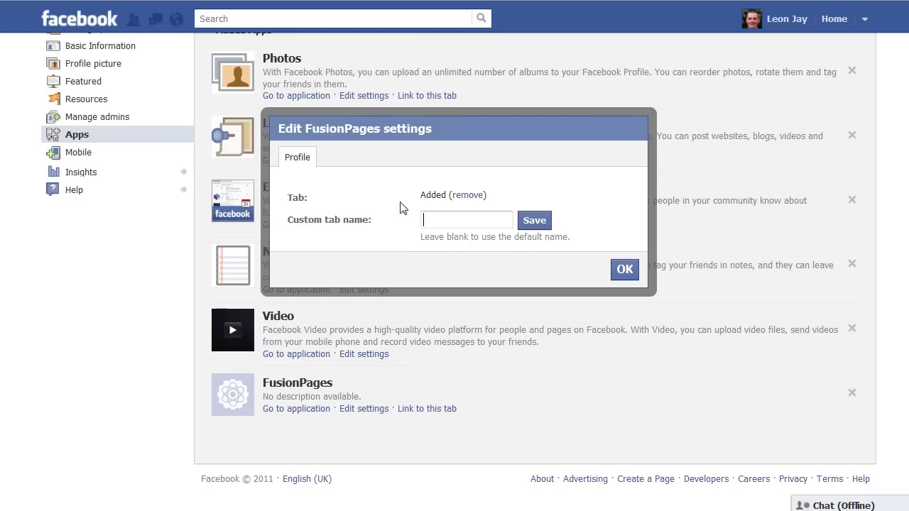
left_click(438, 219)
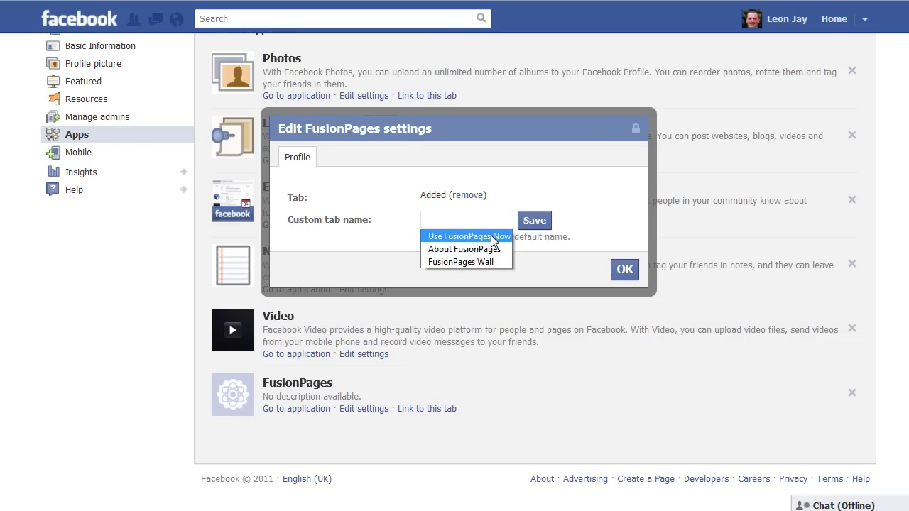
type("My Custom F")
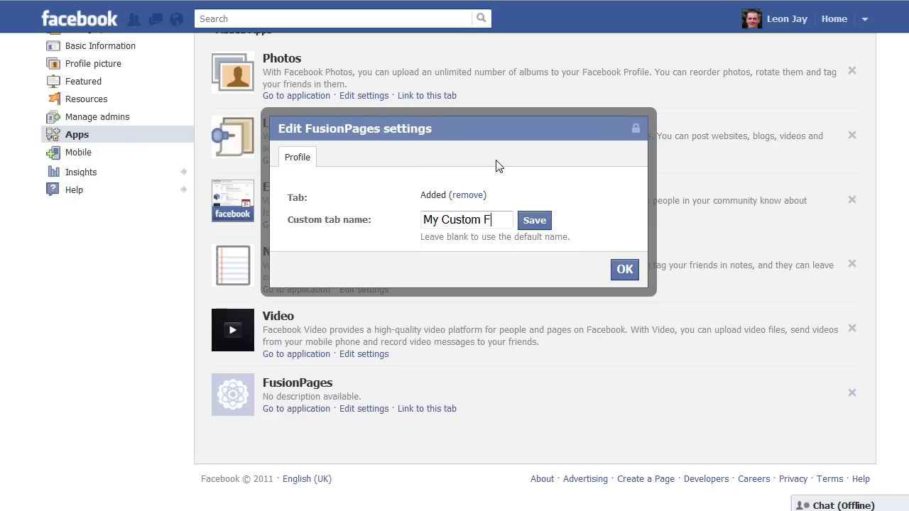
type("anPage")
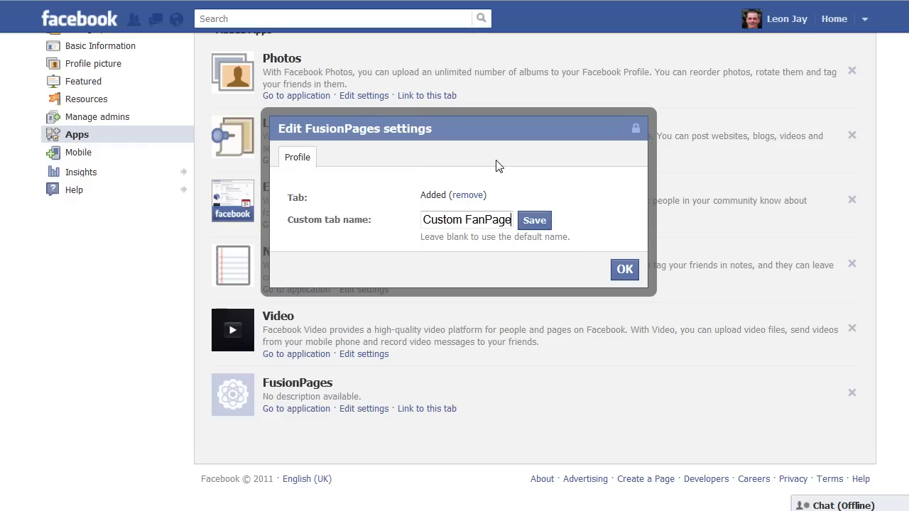
left_click(534, 220)
left_click(622, 270)
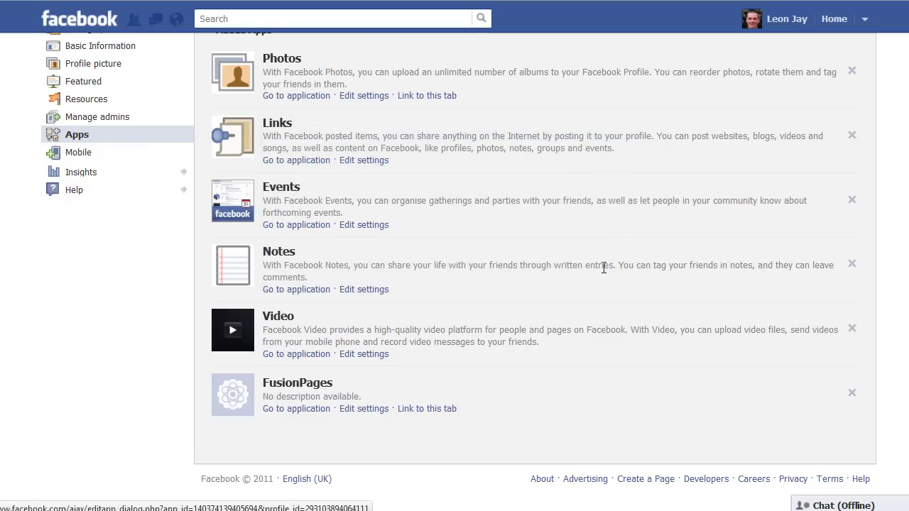
- Return to the FusionHQ company page by way of the home feed and review its My Custom FanPage tab
scroll(235, 277, "up", 2)
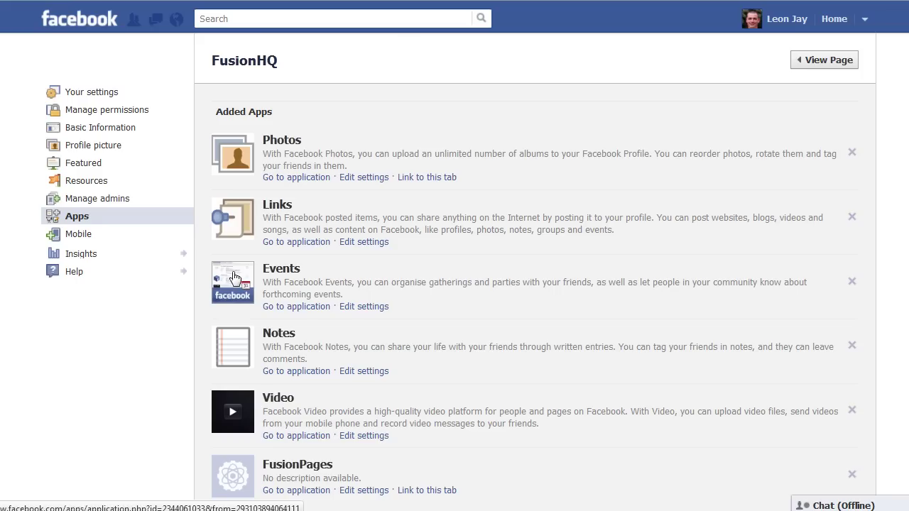
left_click(86, 23)
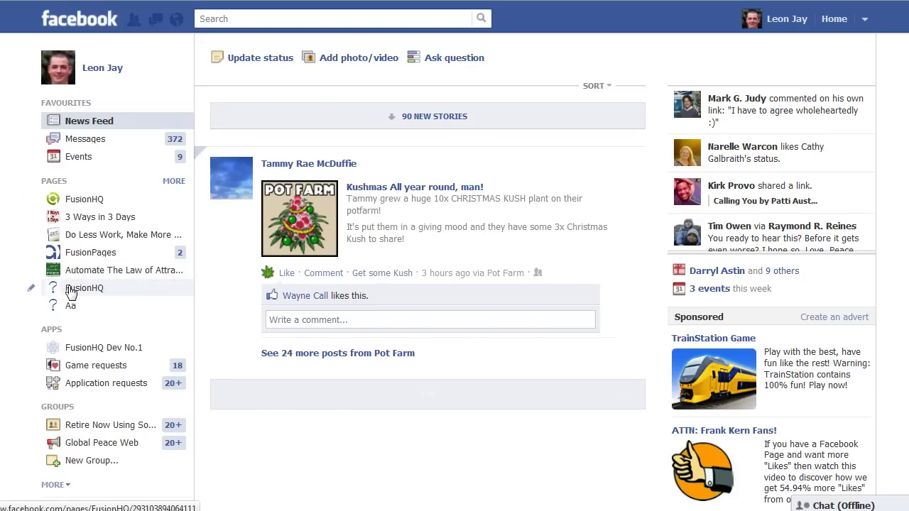
left_click(75, 289)
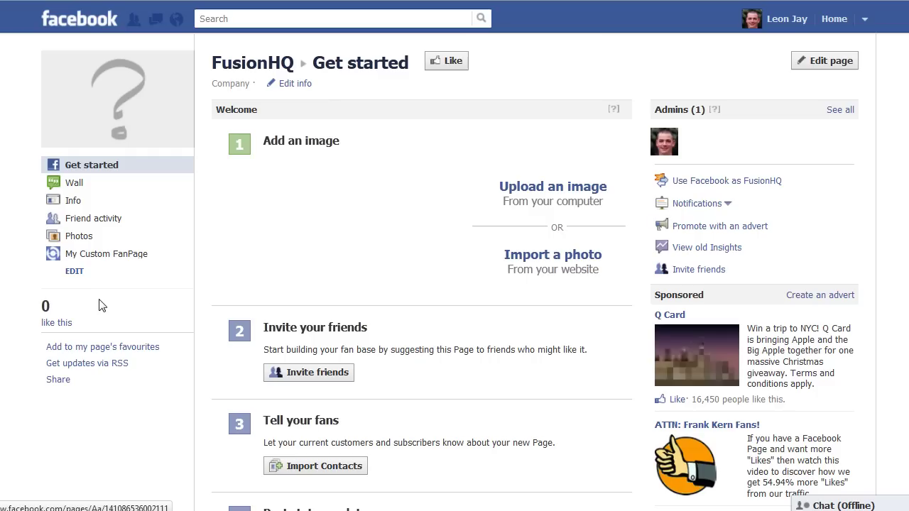
left_click(98, 258)
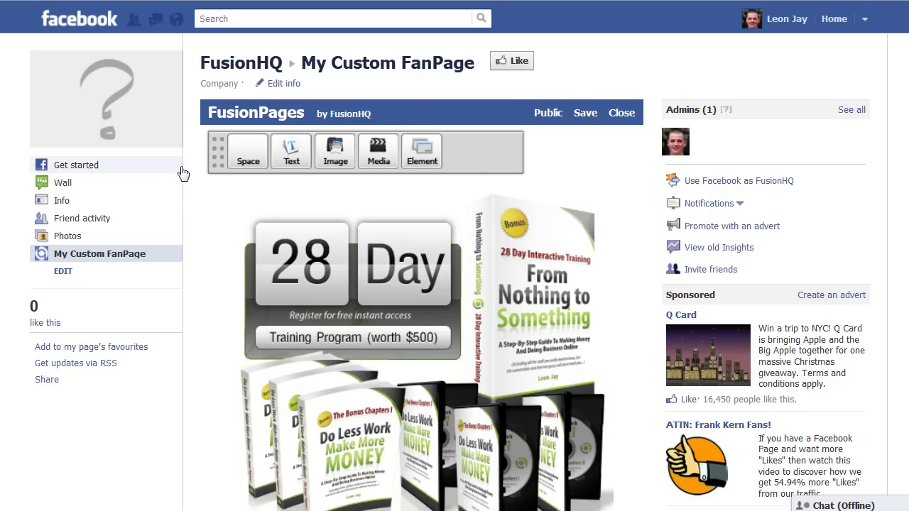
mouse_move(238, 242)
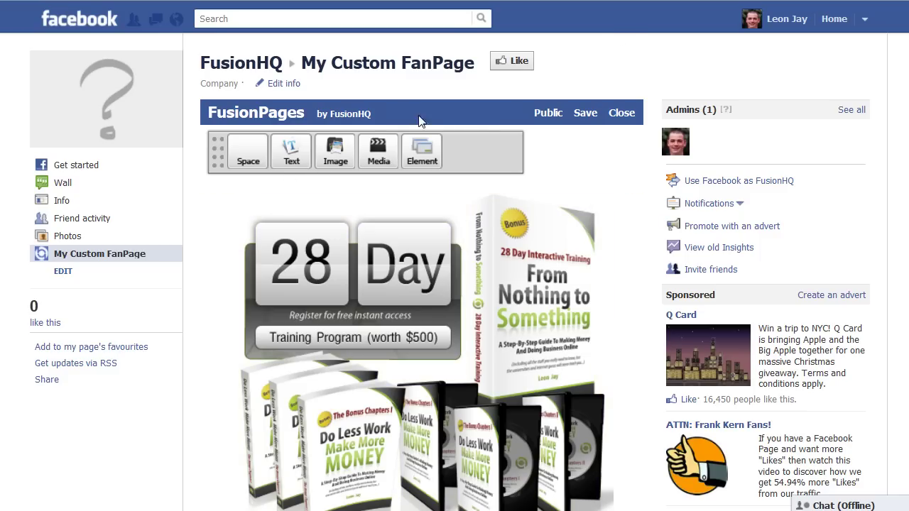
scroll(408, 188, "down", 5)
scroll(407, 188, "up", 4)
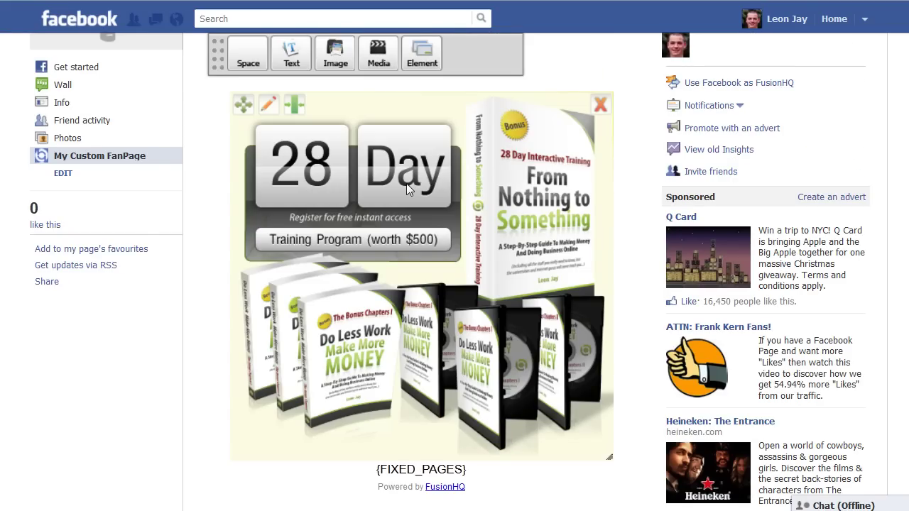
scroll(443, 210, "up", 2)
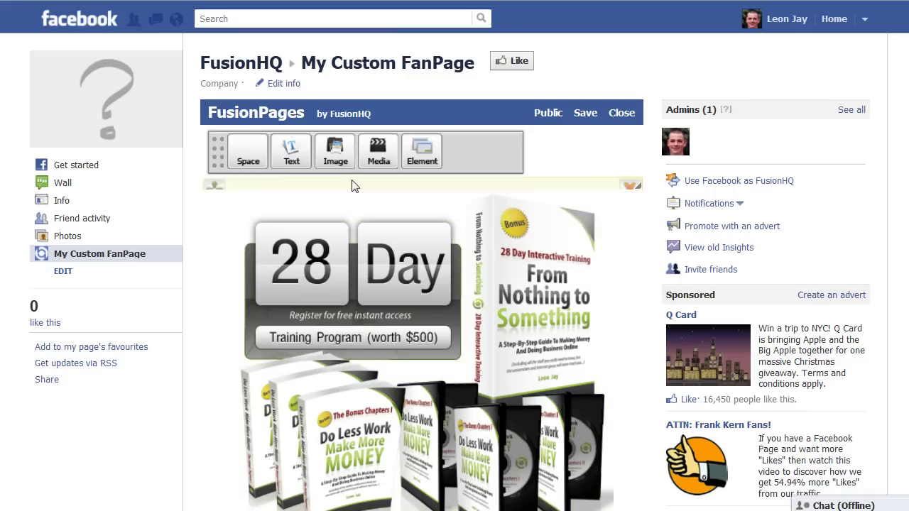
mouse_move(298, 201)
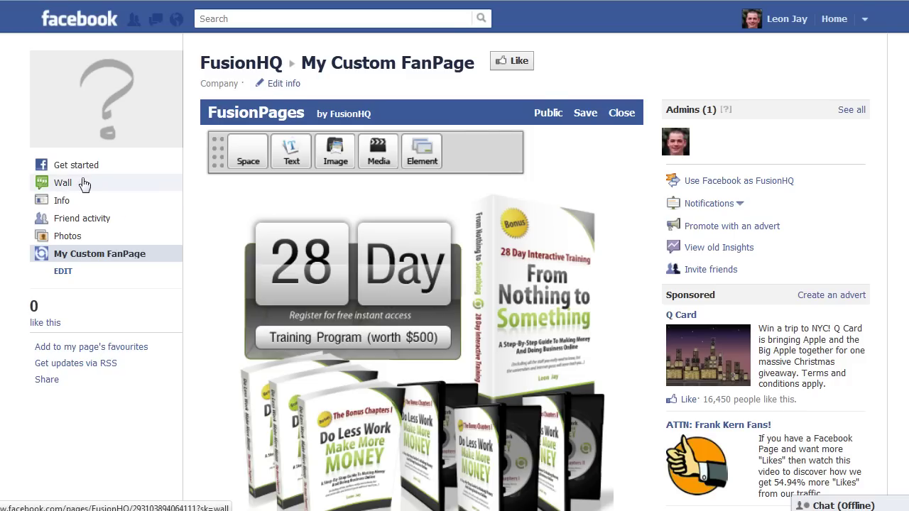
- In the FusionHQ page's permissions, set the default landing tab to My Custom FanPage and save the changes
left_click(284, 85)
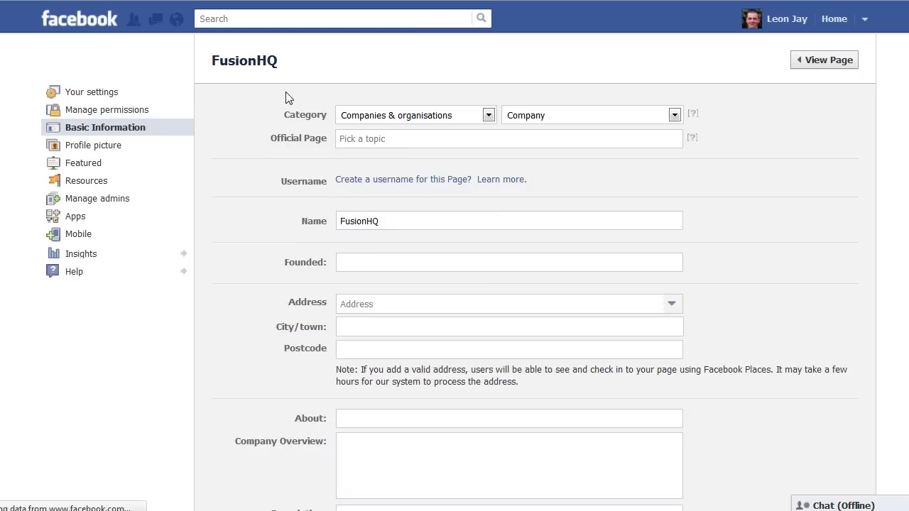
left_click(123, 114)
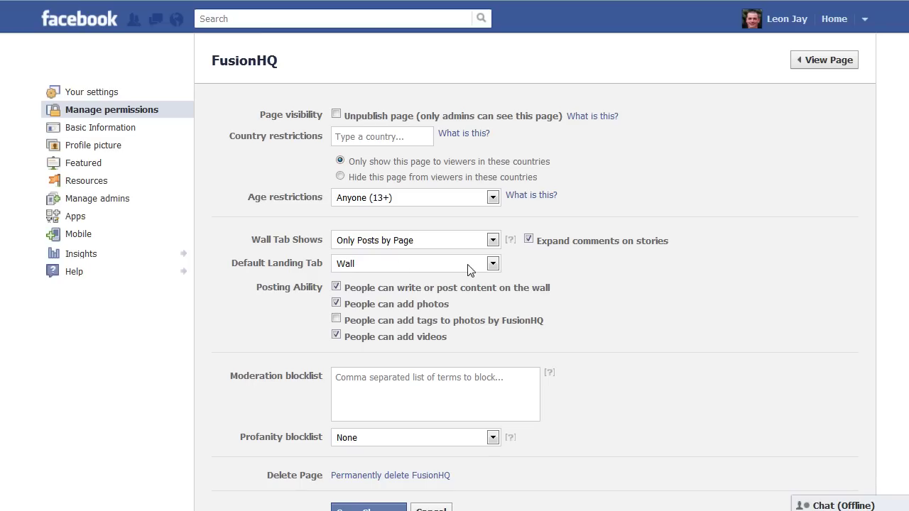
left_click(493, 265)
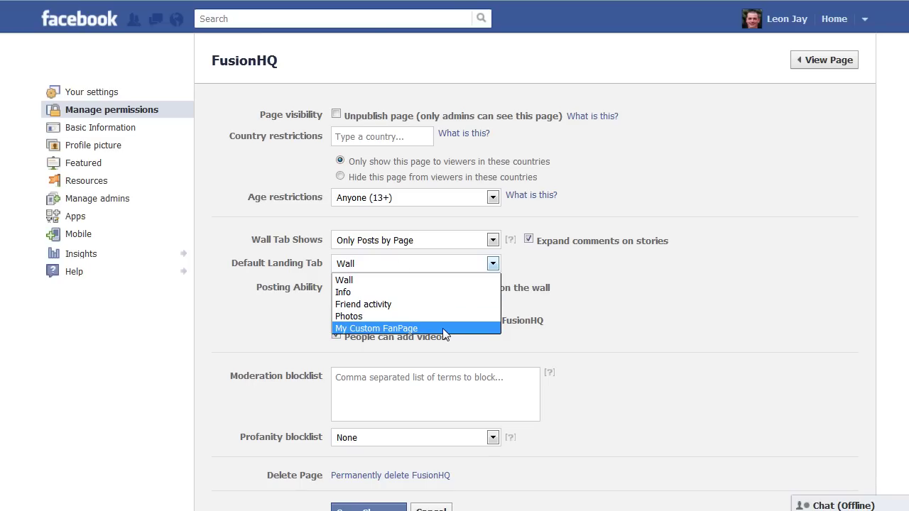
left_click(374, 329)
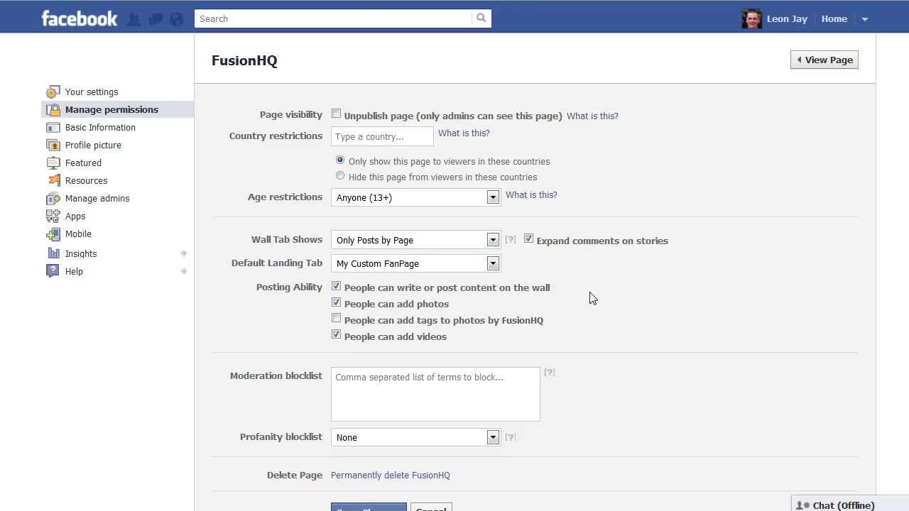
scroll(594, 298, "down", 3)
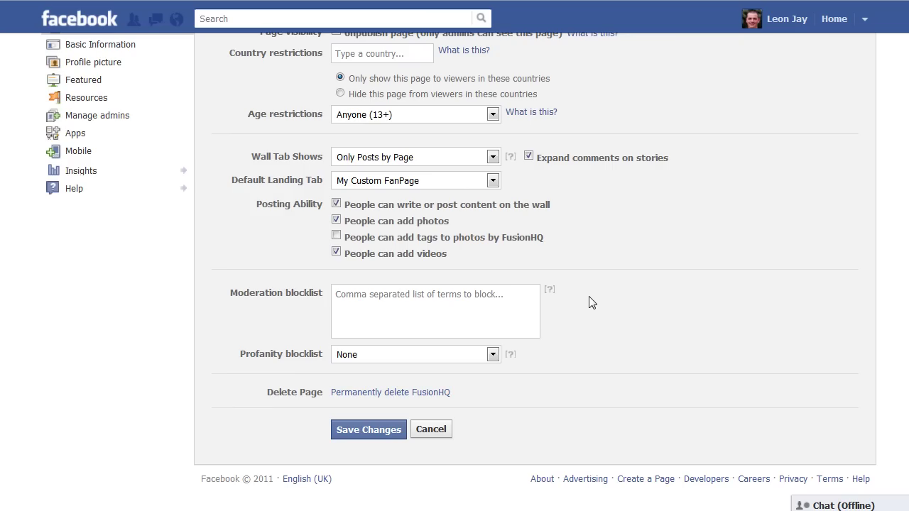
left_click(366, 433)
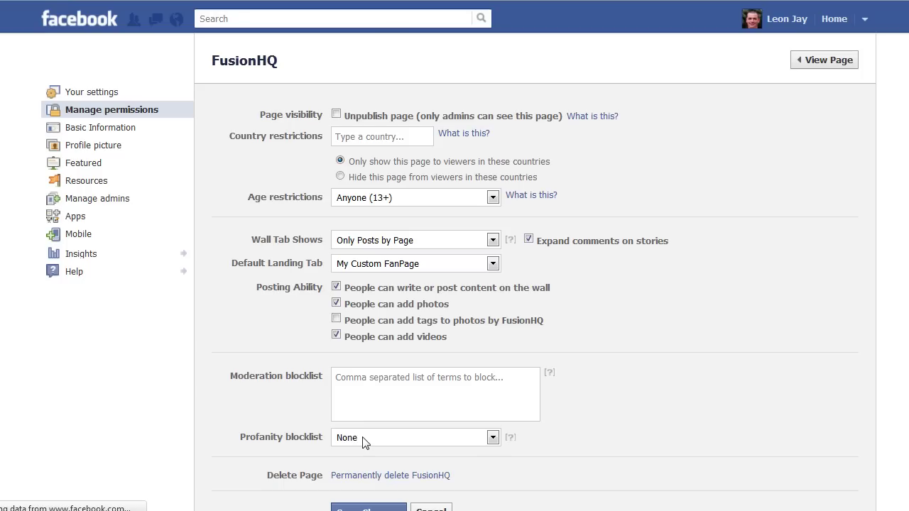
- Reopen the FusionHQ company page from the home feed and look through its Get started checklist
left_click(105, 29)
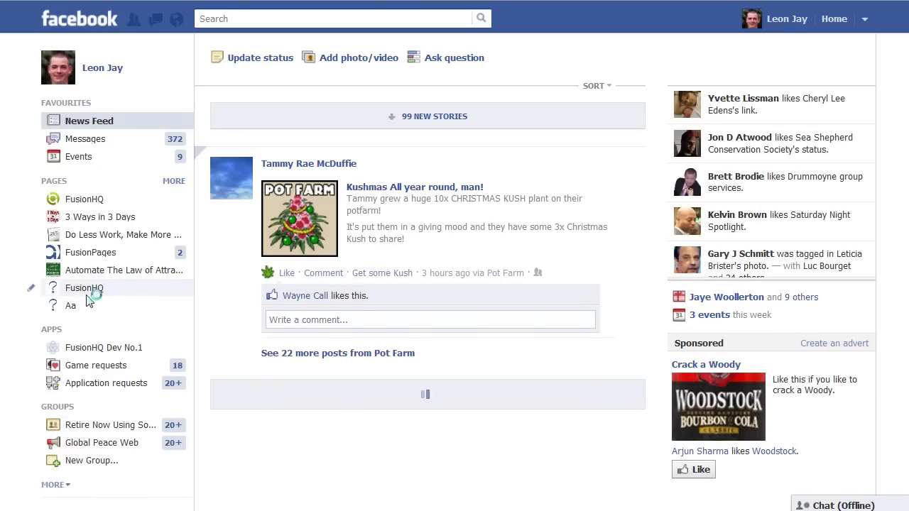
left_click(56, 180)
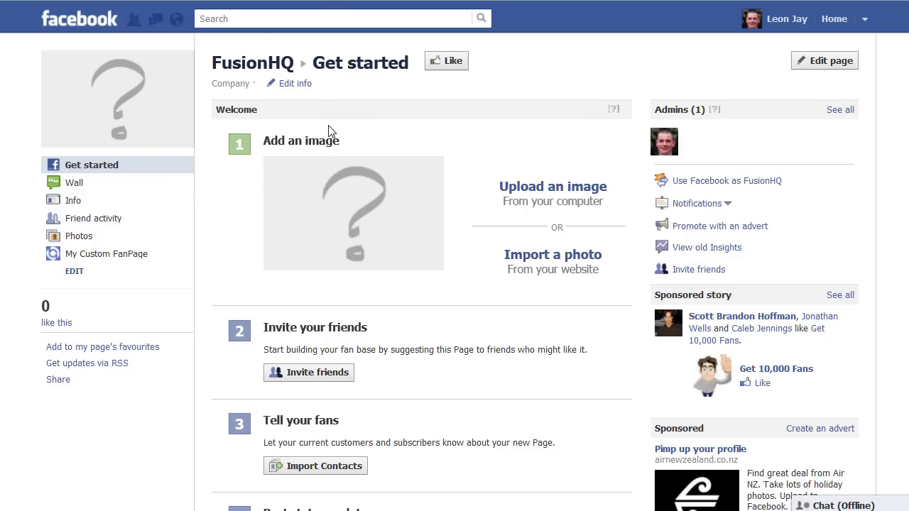
scroll(339, 211, "down", 3)
scroll(338, 446, "down", 4)
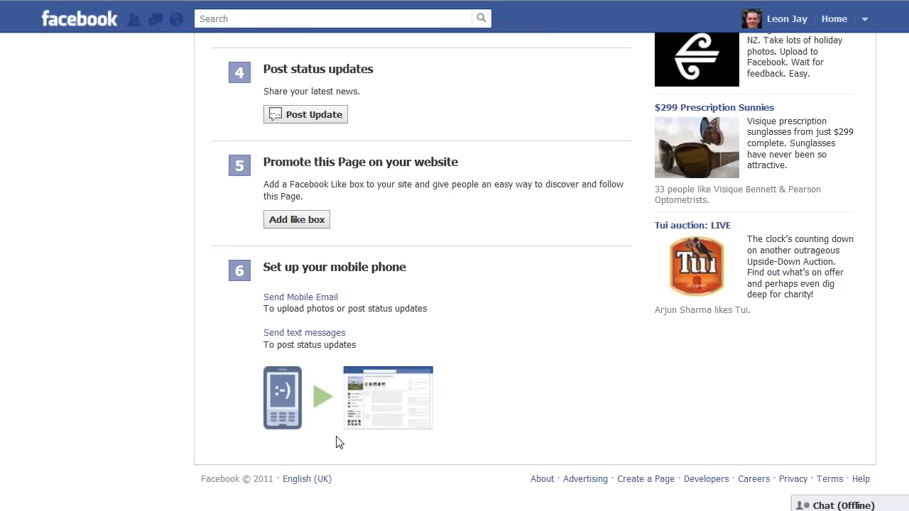
scroll(378, 434, "up", 7)
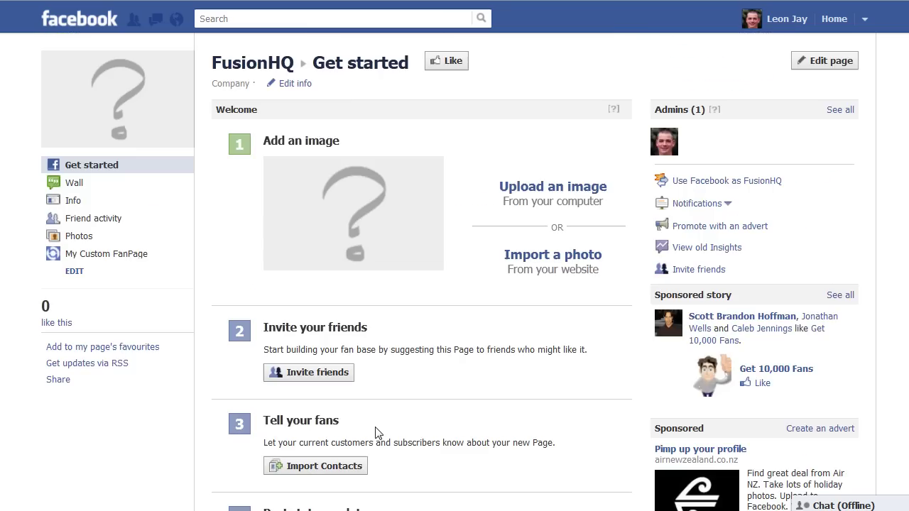